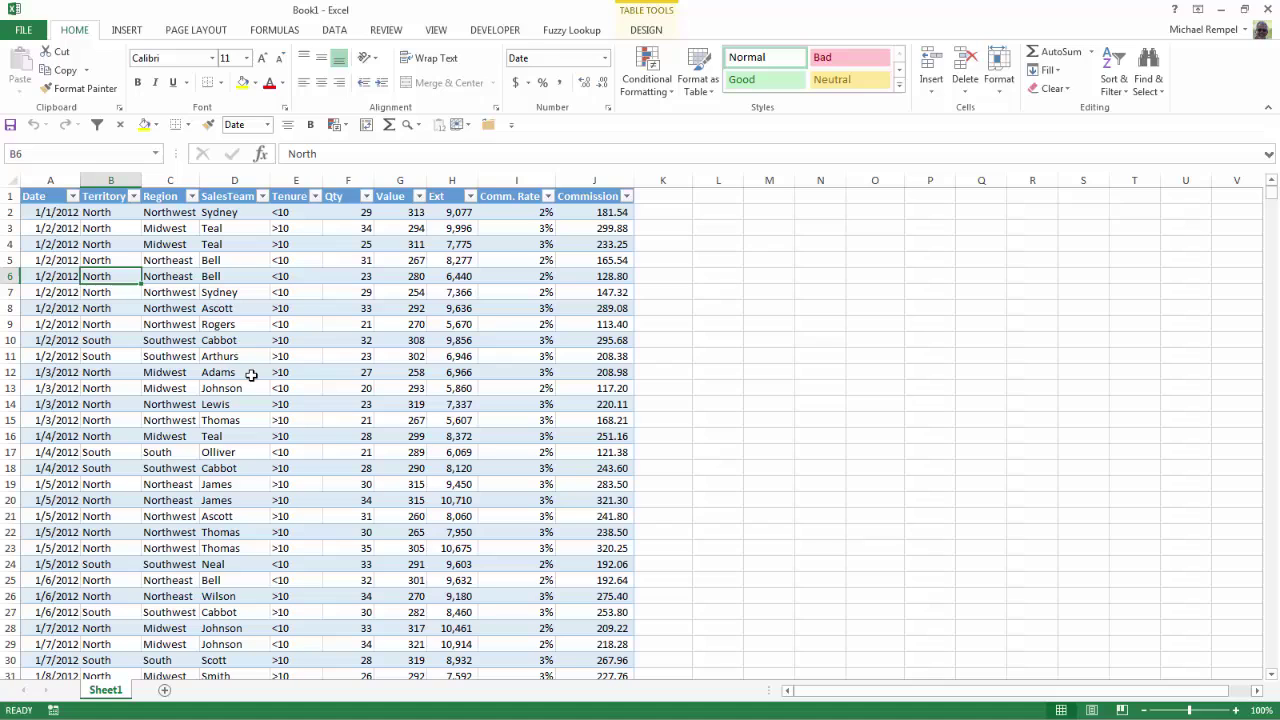
Step: Create a PivotTable on a new worksheet from the SalesData_3Yrs table
click(127, 31)
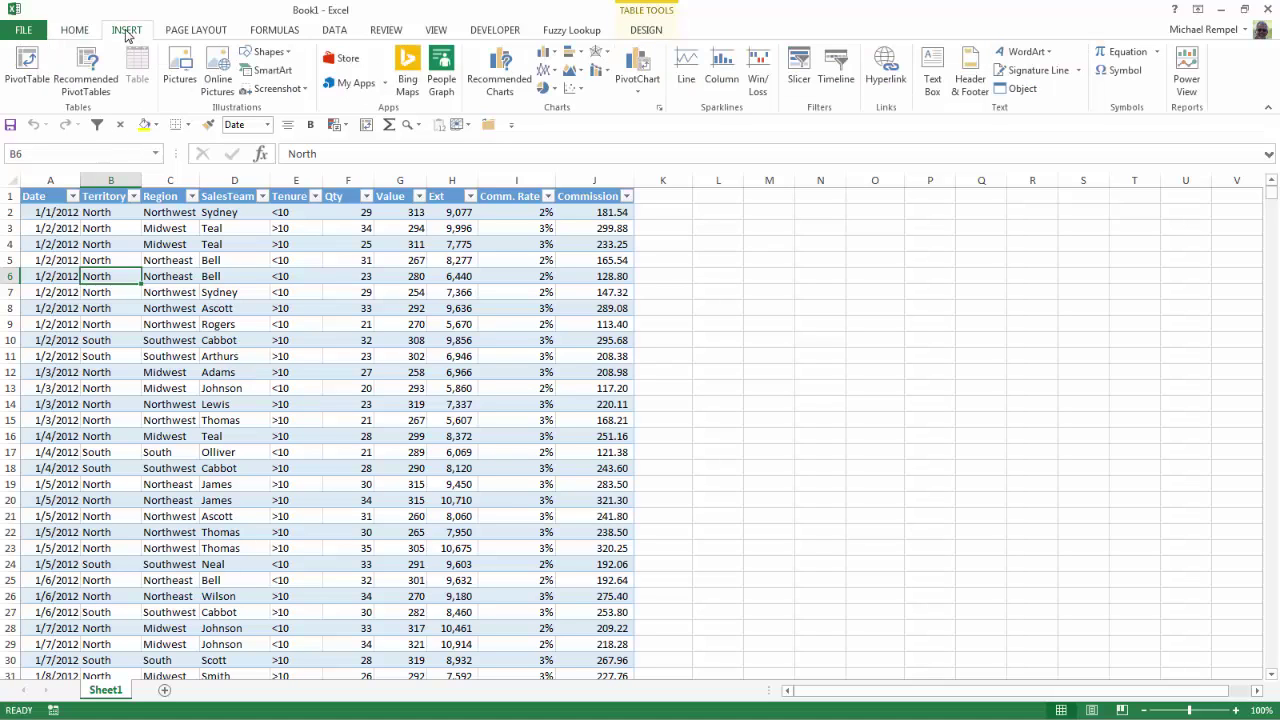
click(27, 70)
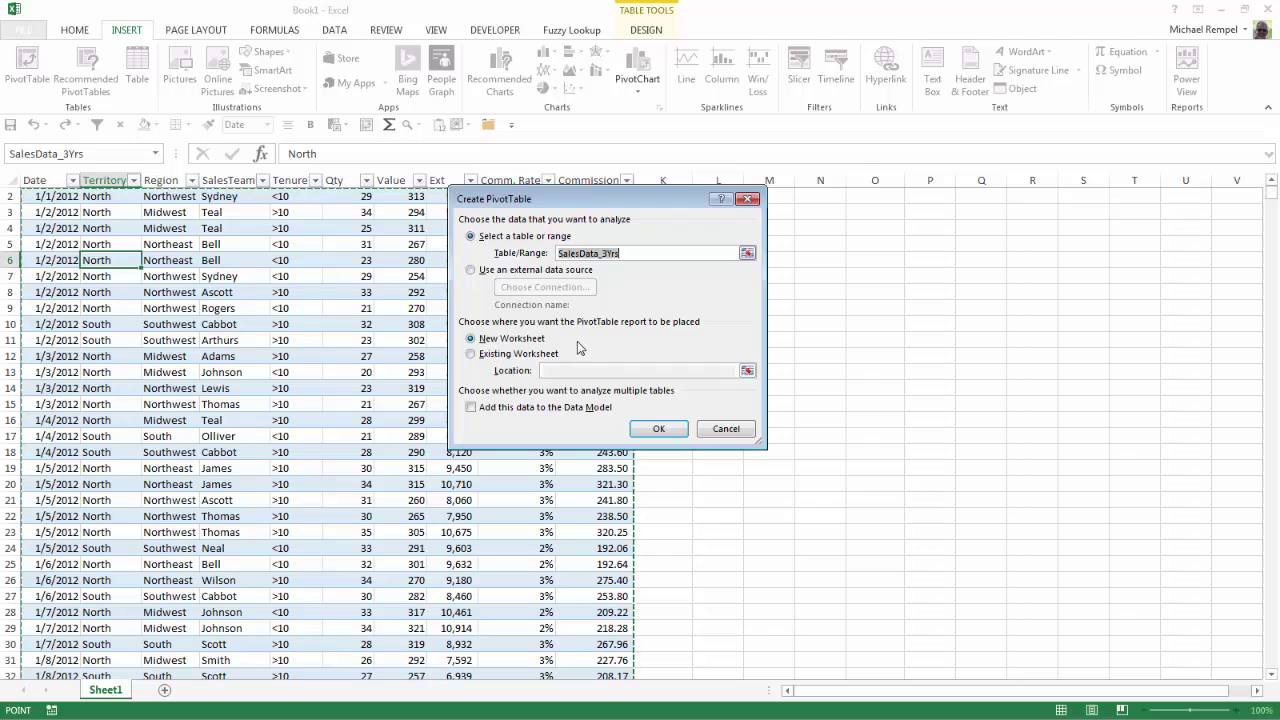
click(656, 428)
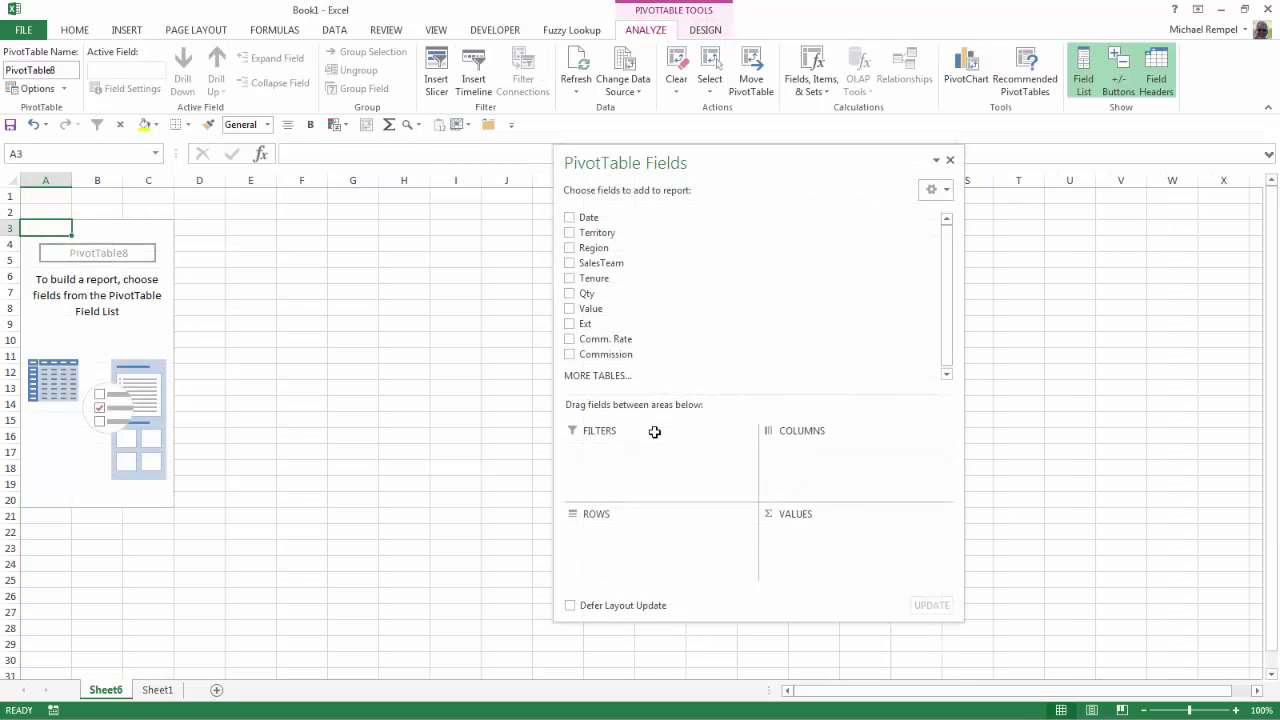
Step: Add Region and SalesTeam as rows and Ext as values to the PivotTable, and close the field list
drag(600, 250, 631, 545)
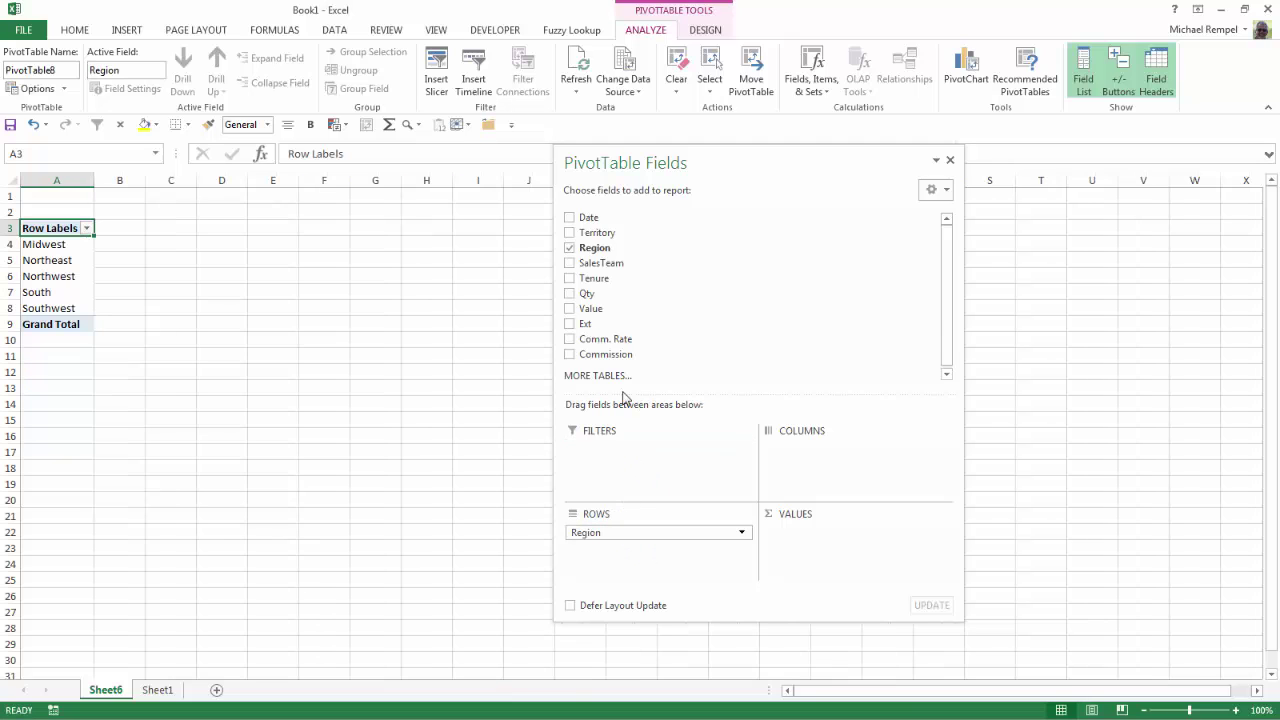
drag(610, 263, 638, 580)
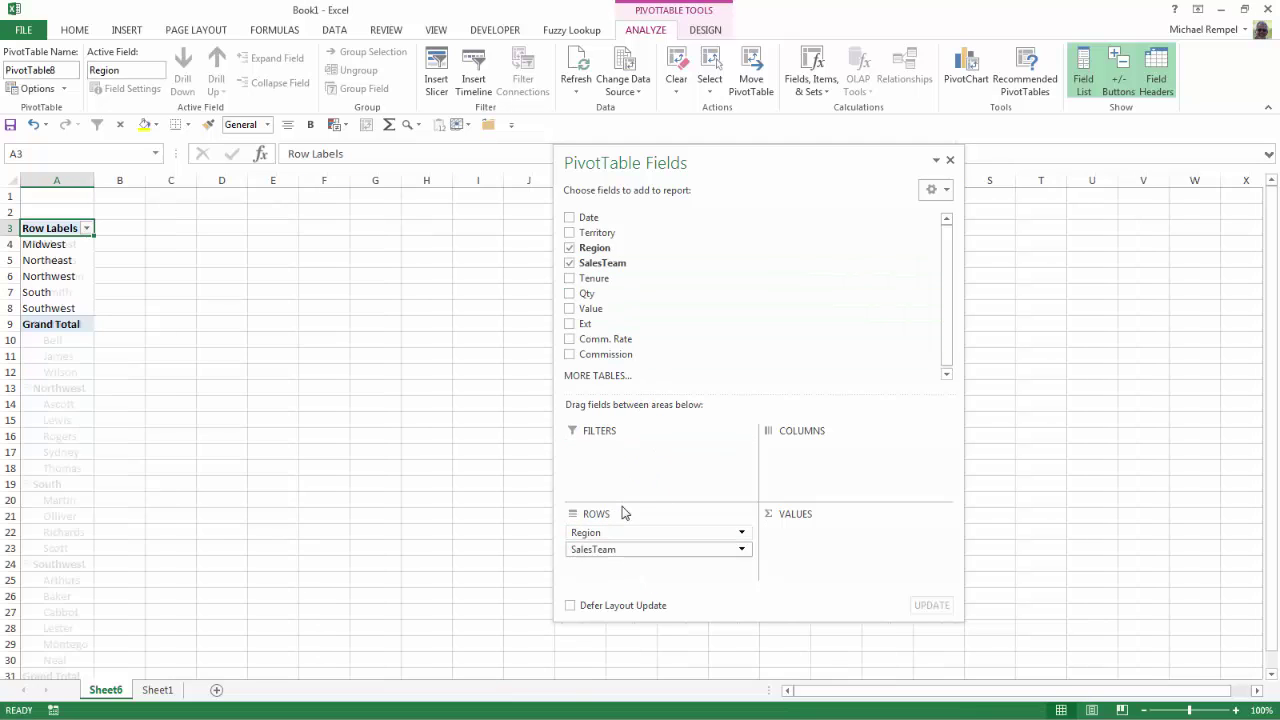
drag(588, 323, 843, 555)
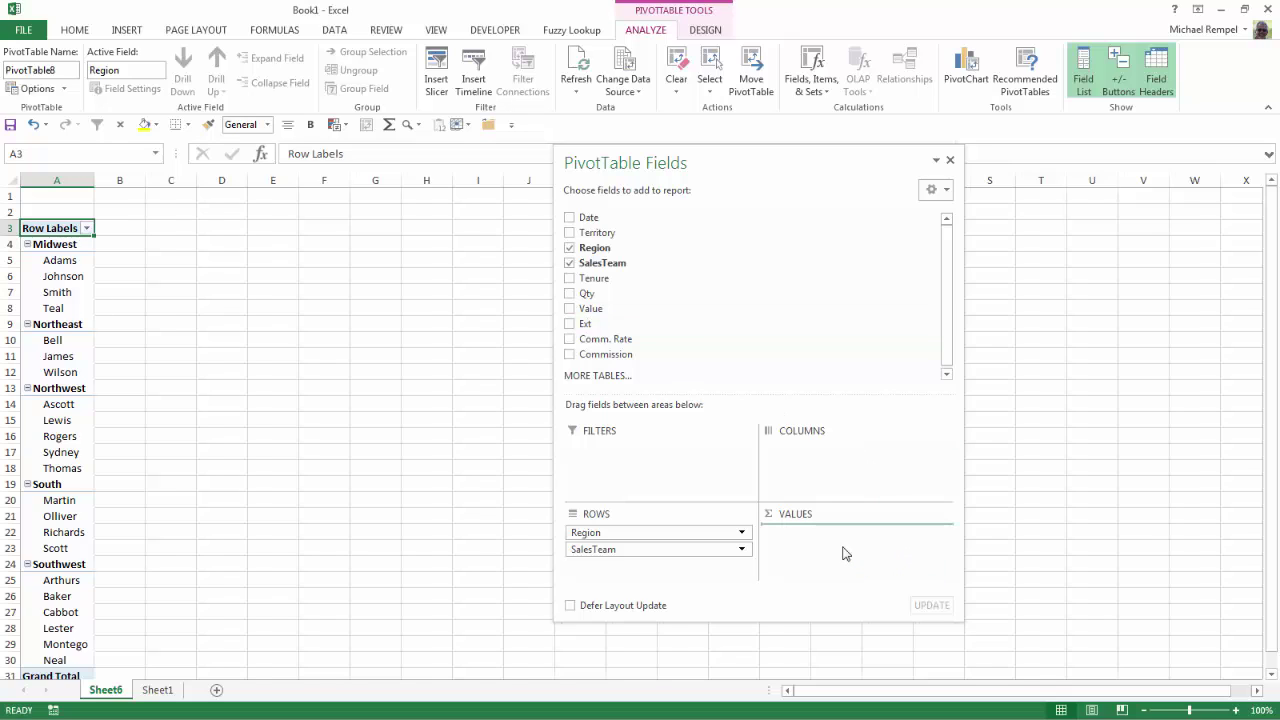
click(949, 161)
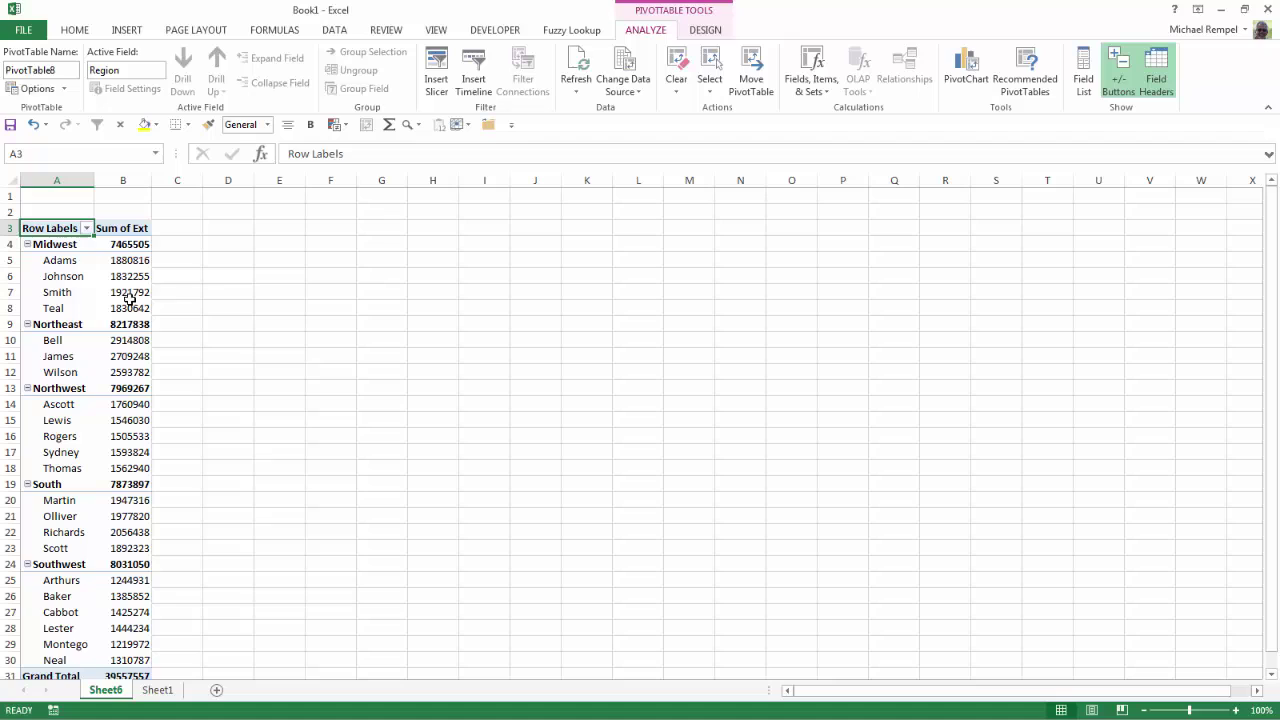
Step: Format the Sum of Ext field as Number with 0 decimal places and a thousands separator, and slightly widen column B
click(126, 276)
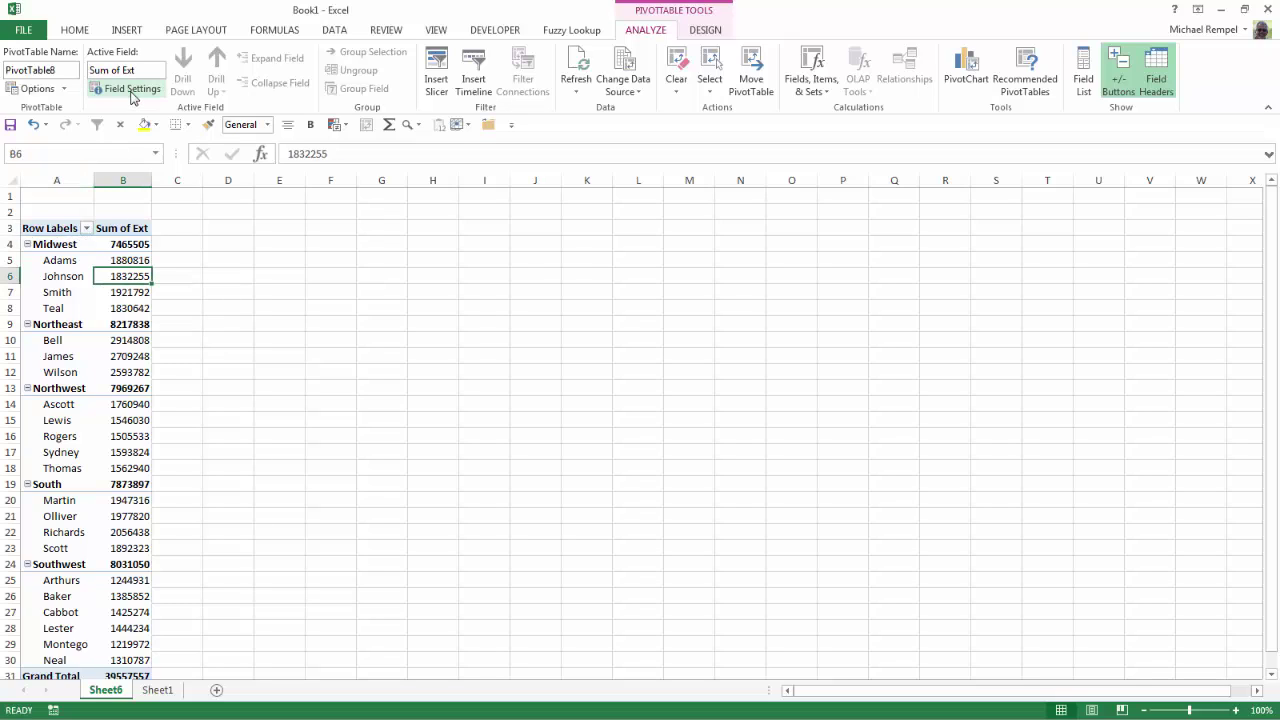
click(130, 89)
click(505, 426)
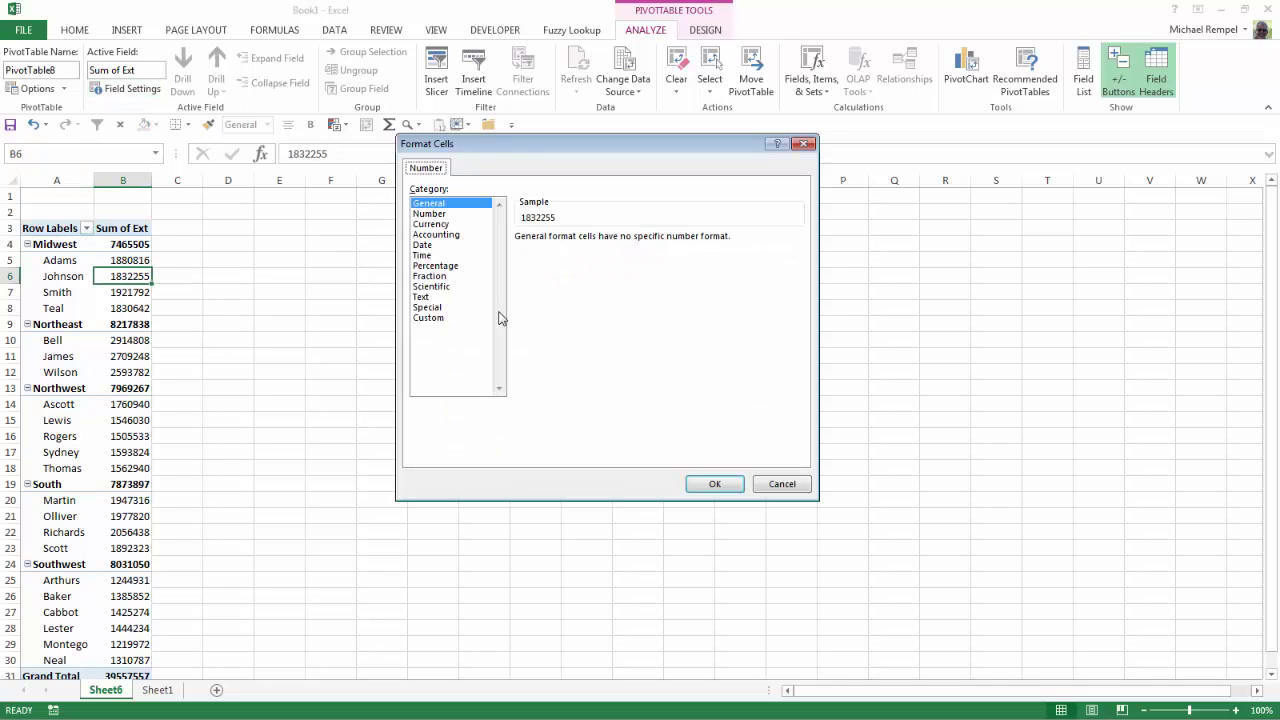
click(435, 214)
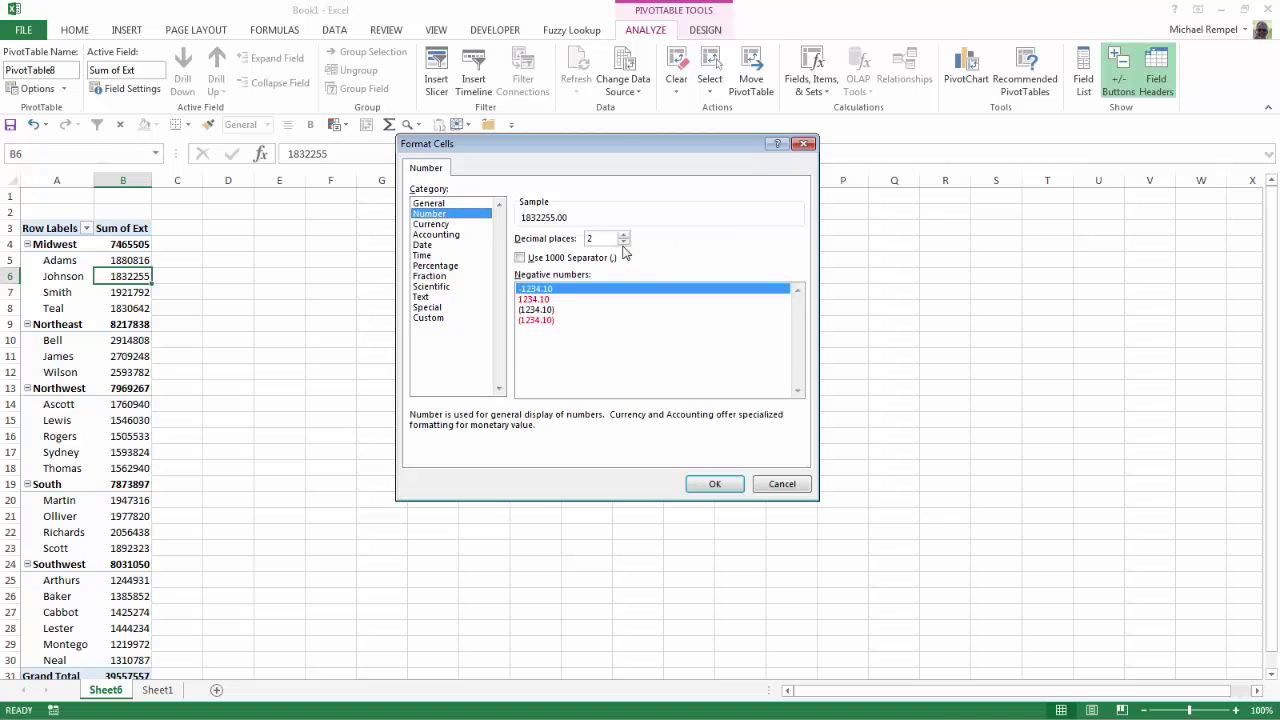
click(623, 242)
click(623, 242)
click(519, 258)
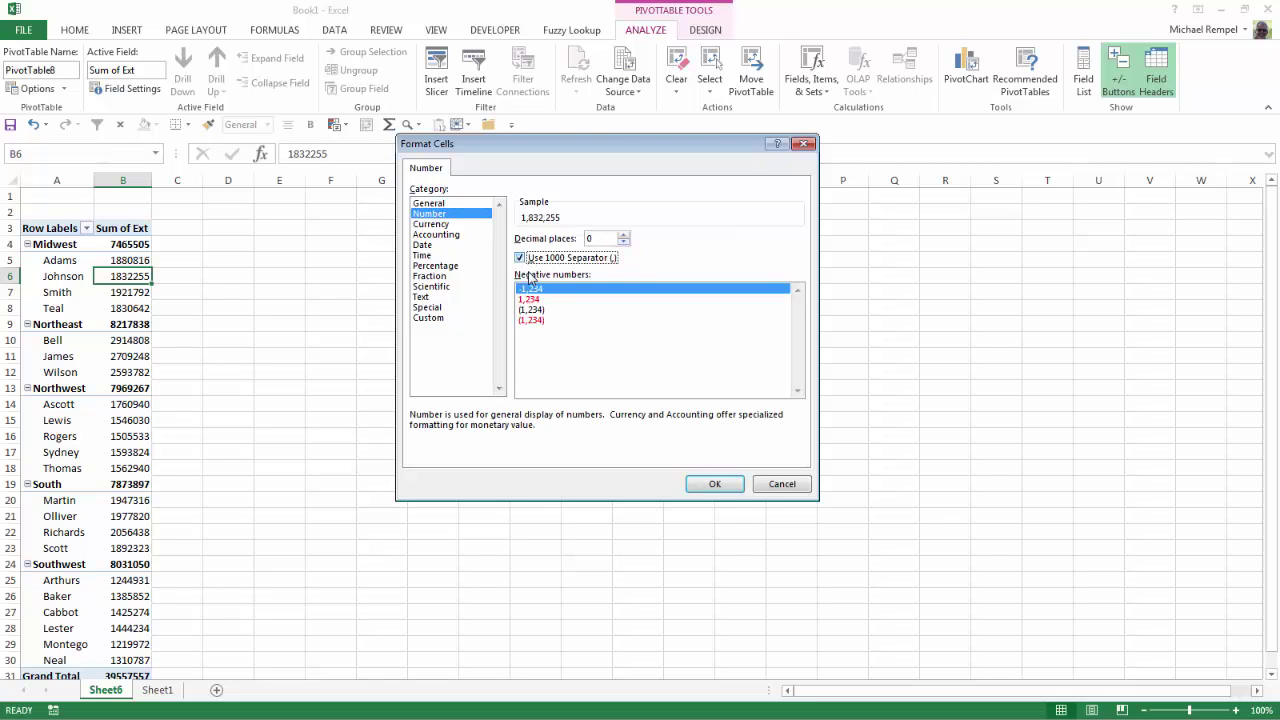
click(700, 479)
click(645, 428)
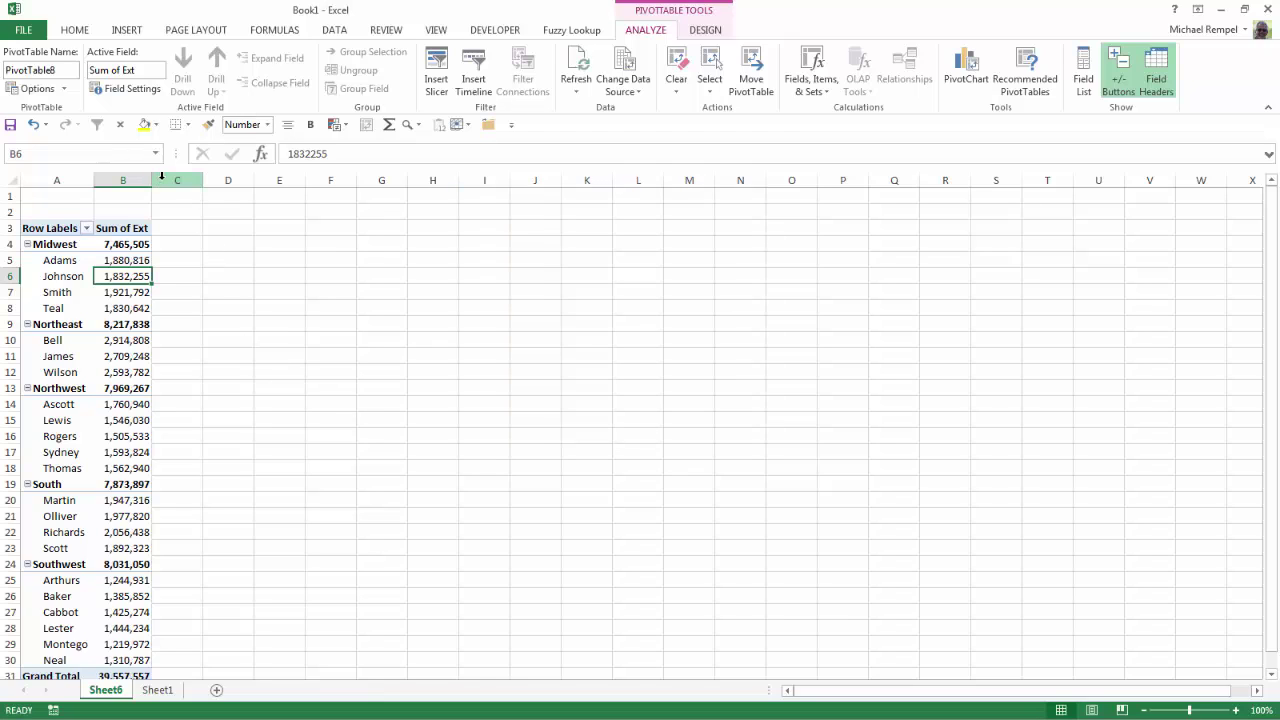
drag(153, 179, 173, 180)
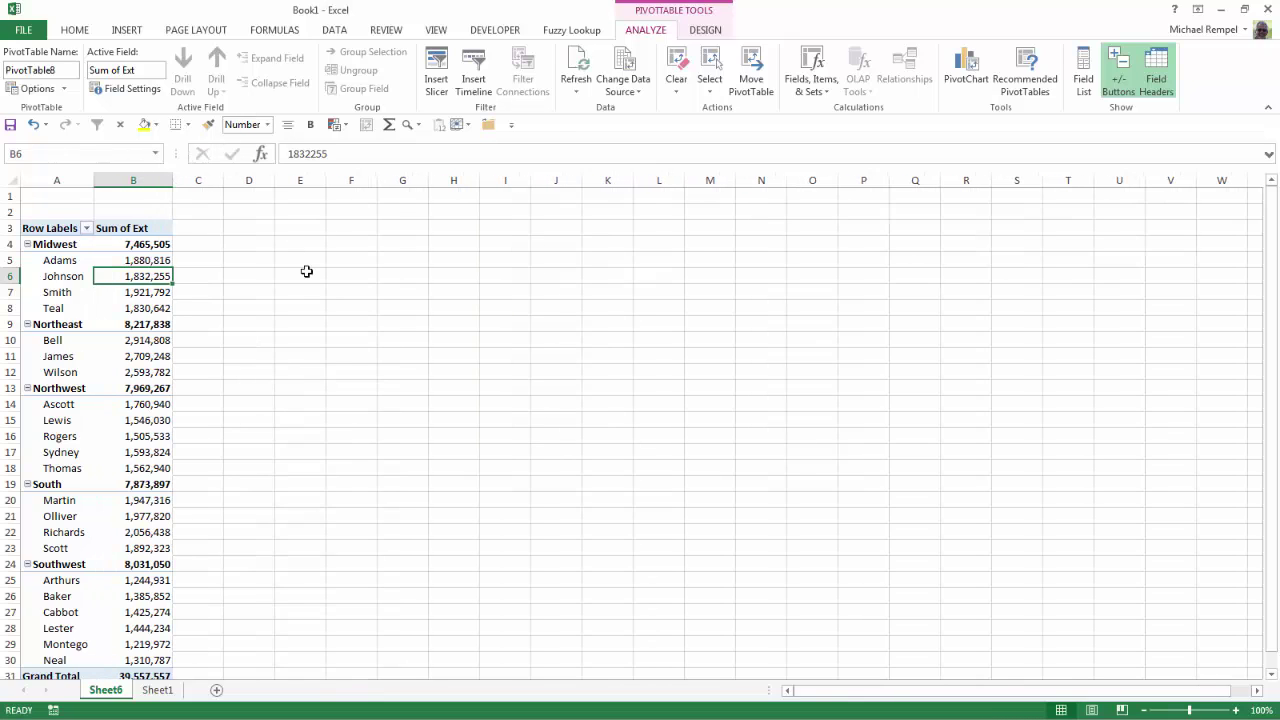
Step: Copy the whole PivotTable to cell D3 and widen columns D and E to fit its contents
drag(57, 226, 160, 670)
key(ctrl+c)
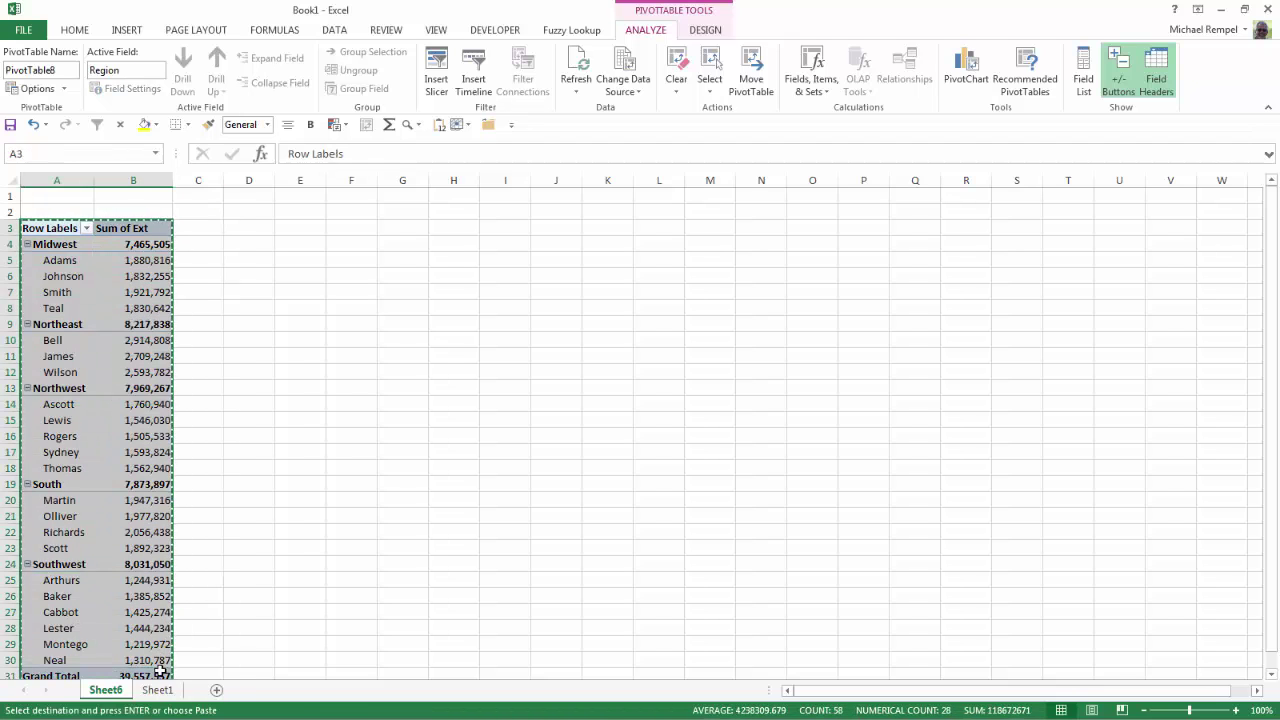
click(264, 229)
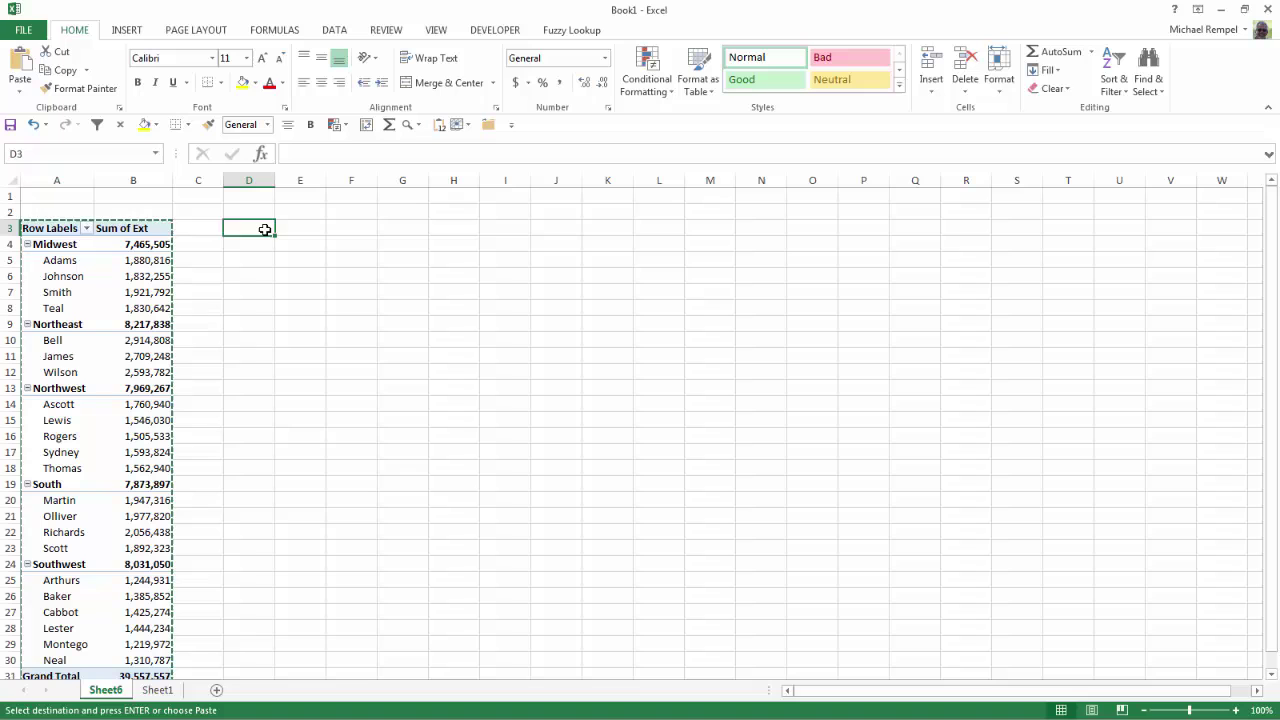
key(ctrl+v)
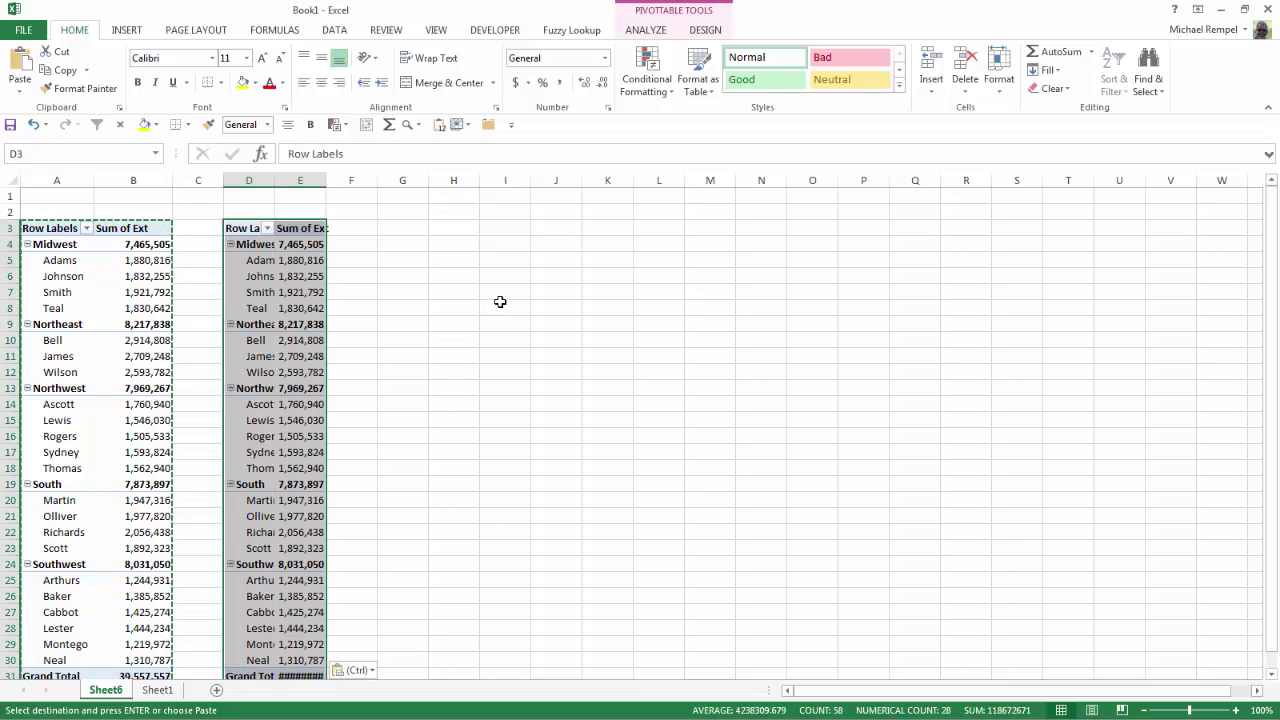
click(503, 306)
double_click(274, 180)
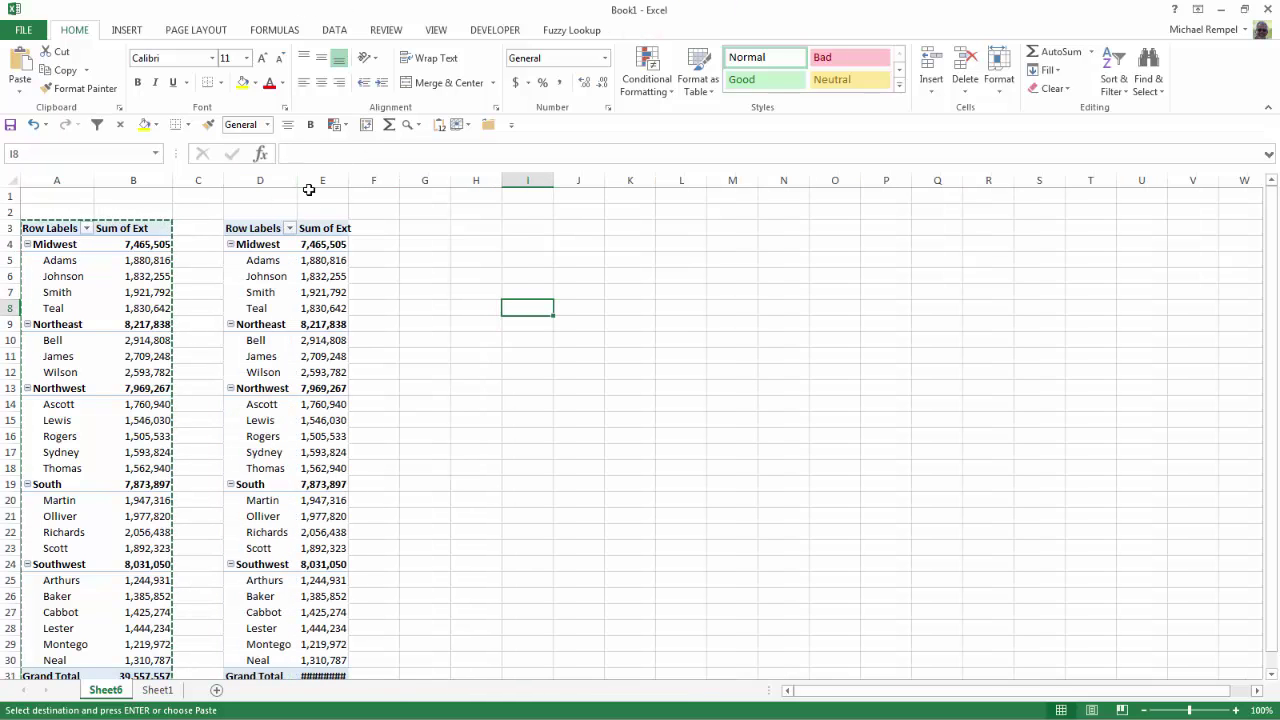
drag(348, 180, 375, 182)
key(Escape)
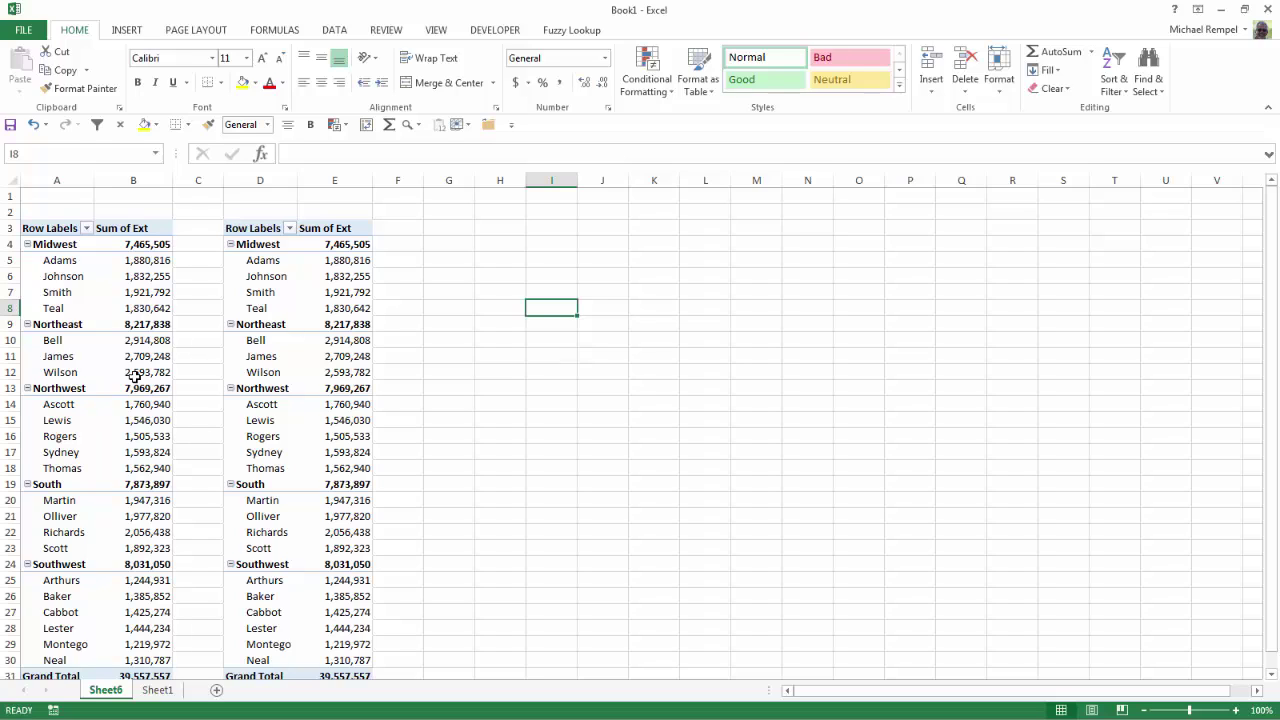
Step: Try green solid-fill data bars on all Sum of Ext values in B4:B31, including subtotals and grand total, and undo them
mouse_move(134, 376)
mouse_move(135, 487)
drag(143, 244, 135, 642)
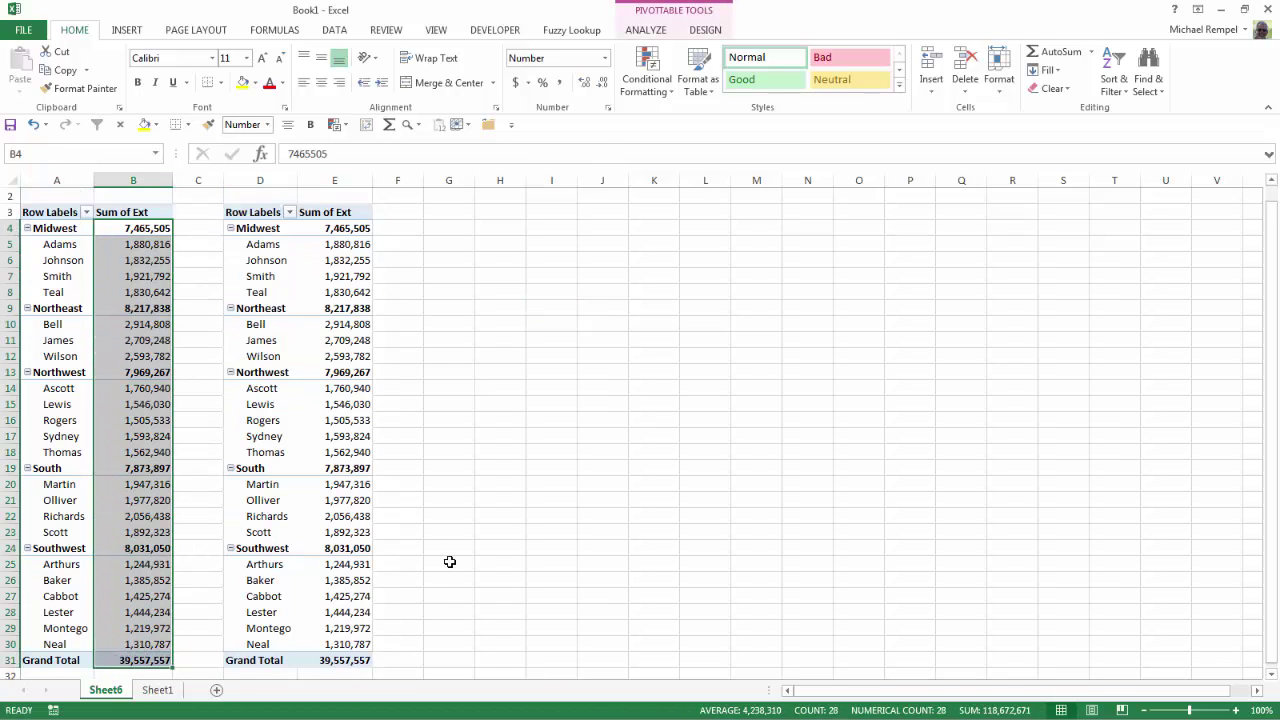
click(647, 82)
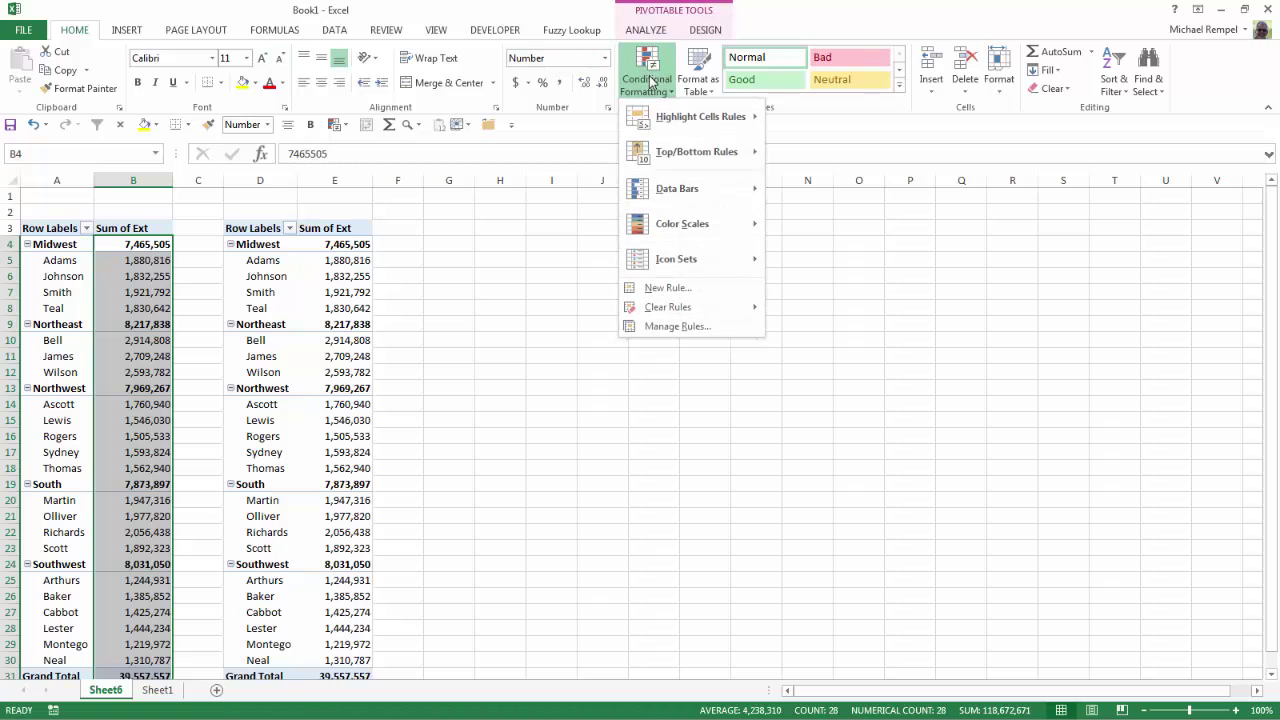
mouse_move(705, 183)
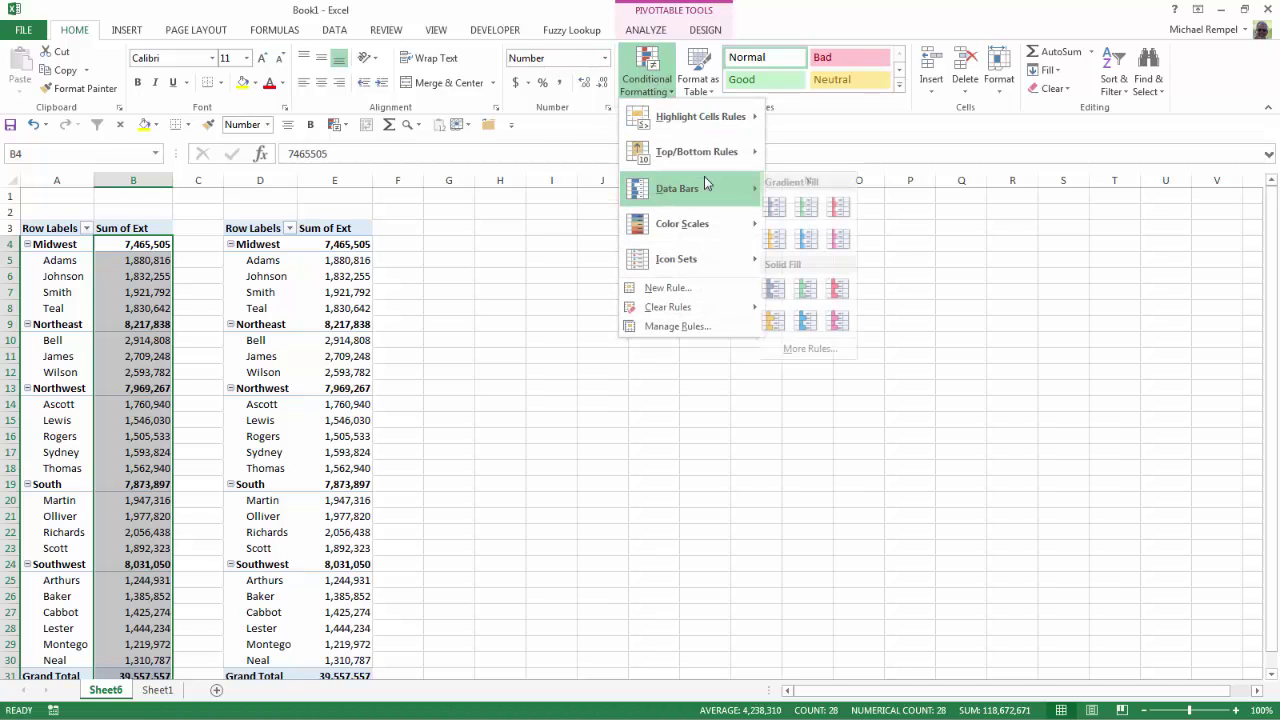
click(807, 289)
scroll(586, 423, down, 1)
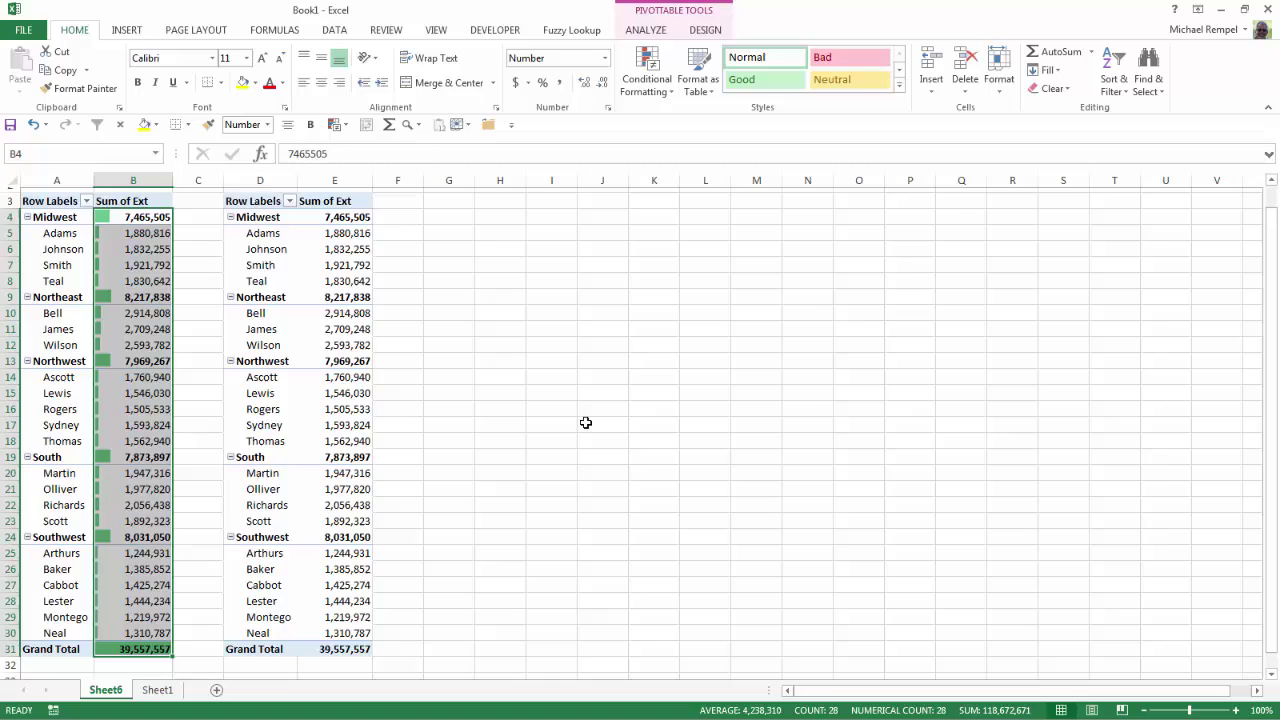
scroll(586, 423, up, 1)
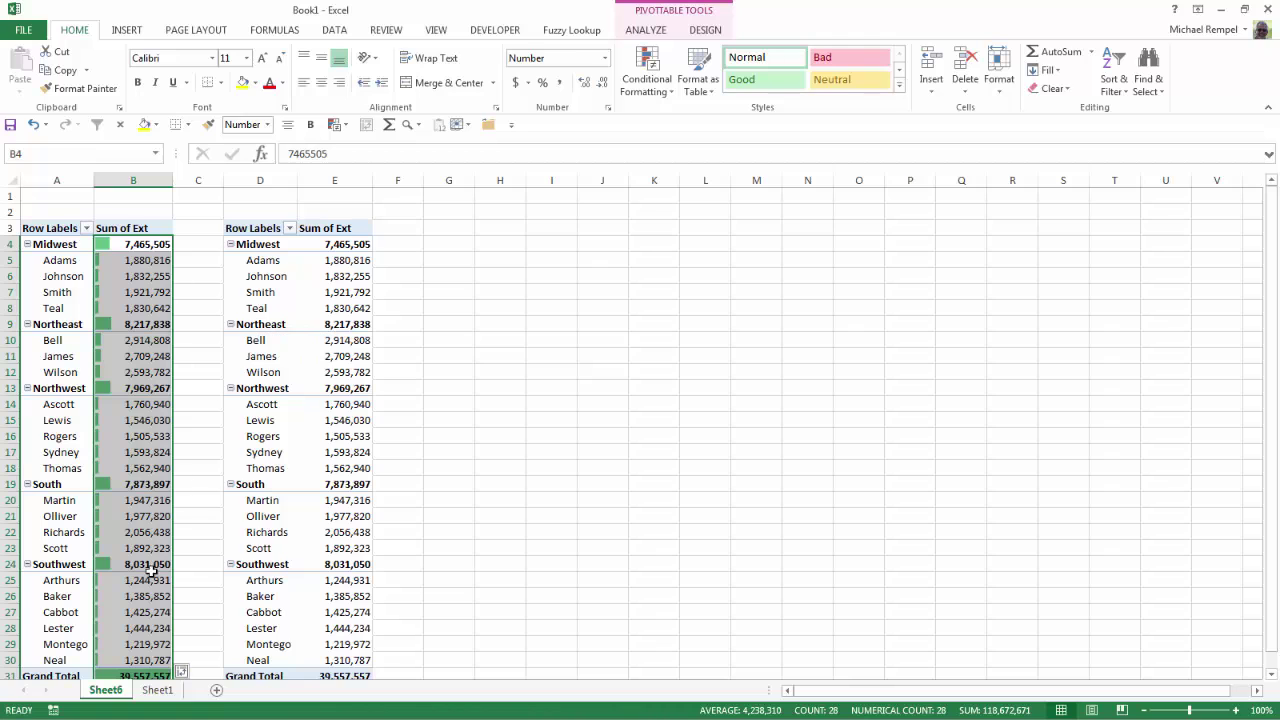
scroll(400, 479, down, 2)
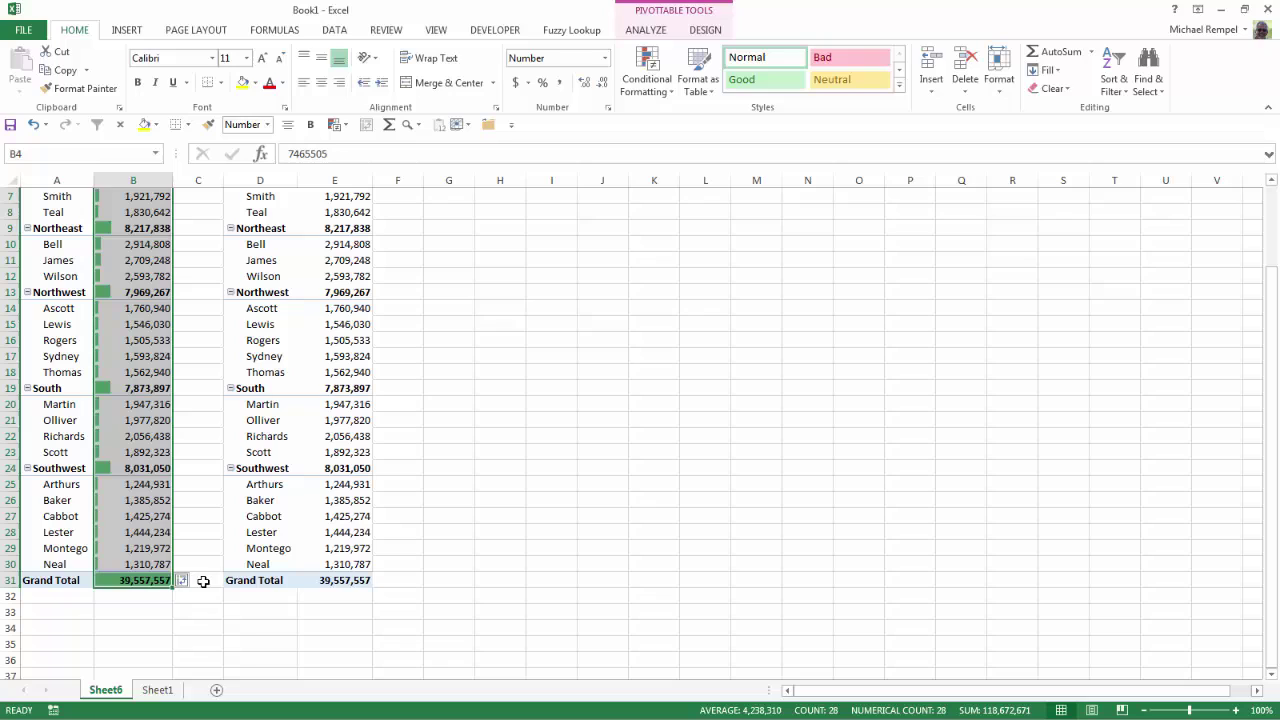
mouse_move(120, 468)
scroll(357, 443, up, 2)
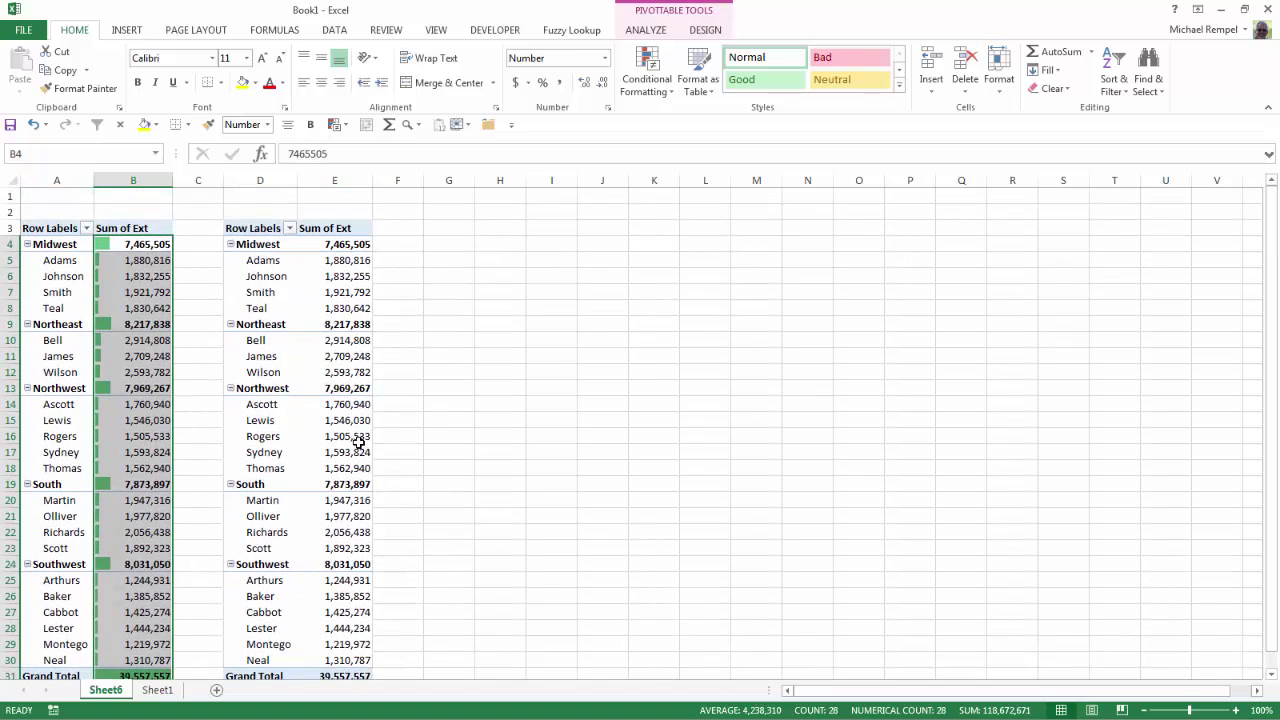
mouse_move(119, 300)
click(34, 124)
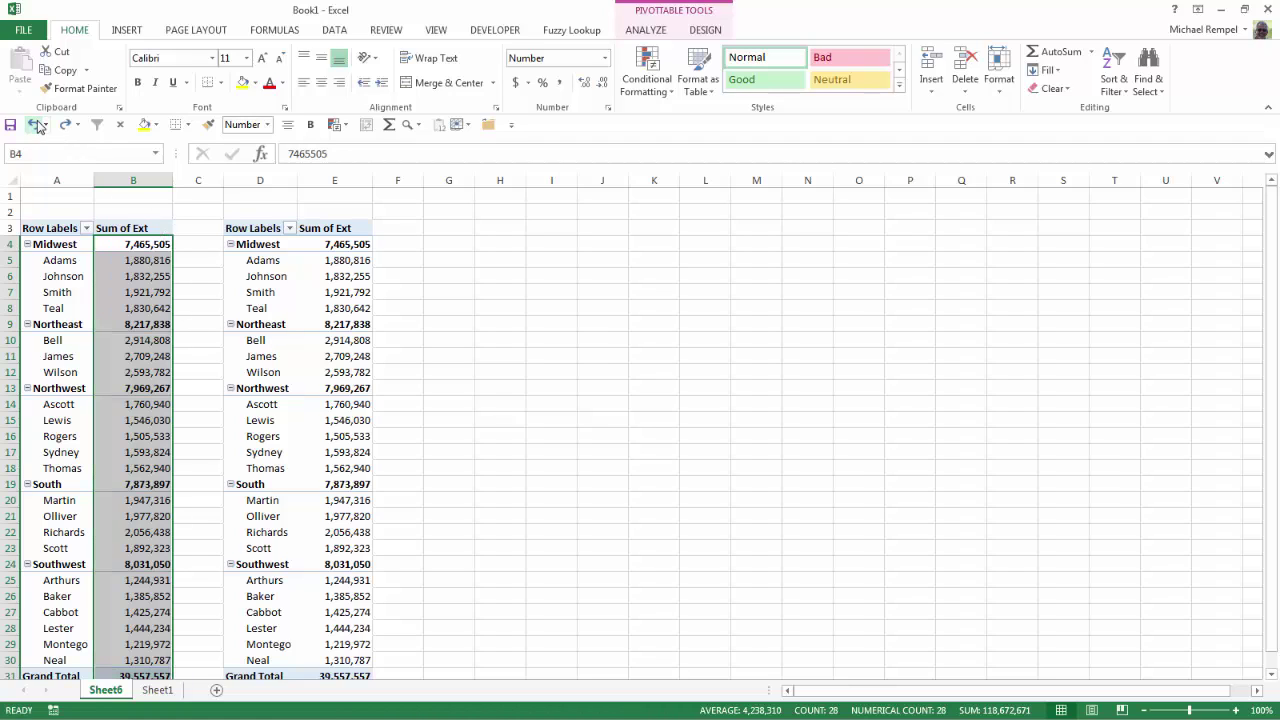
click(413, 313)
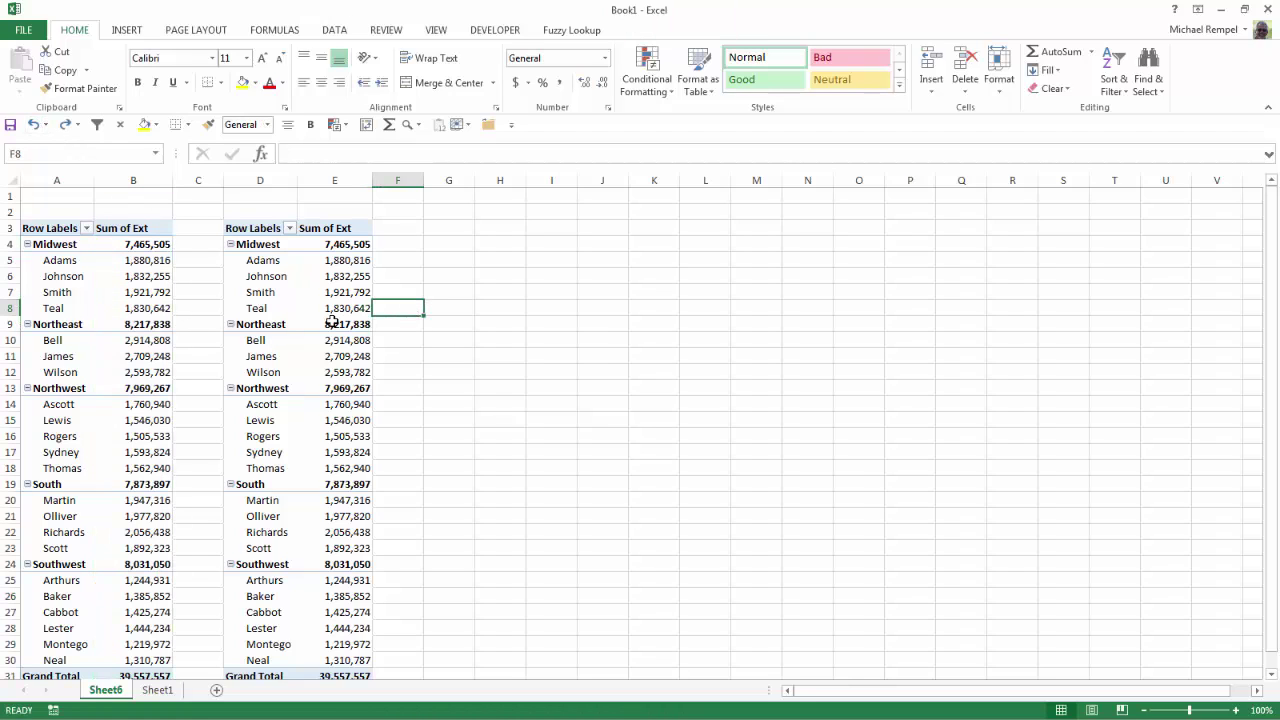
Step: Apply green solid-fill data bars to only the individual sales team values in column B, leaving out the region subtotals and grand total
drag(157, 263, 157, 465)
ctrl+click(157, 500)
drag(157, 516, 145, 661)
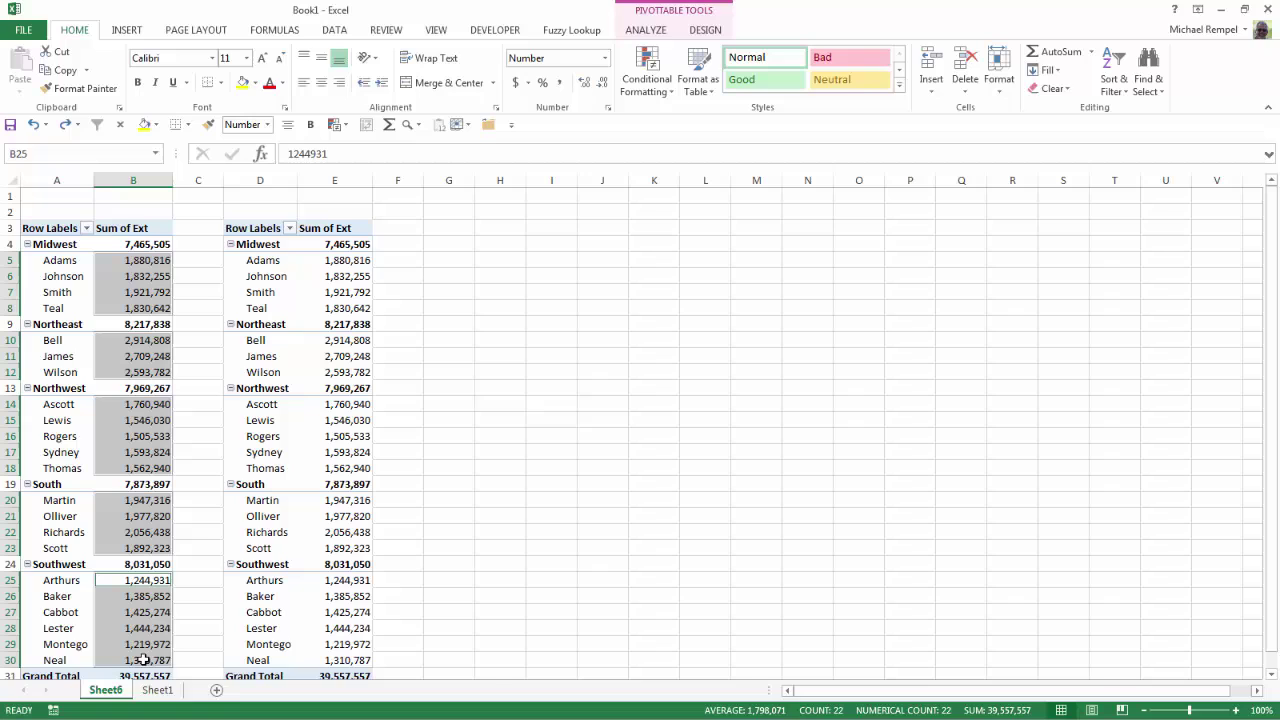
click(644, 75)
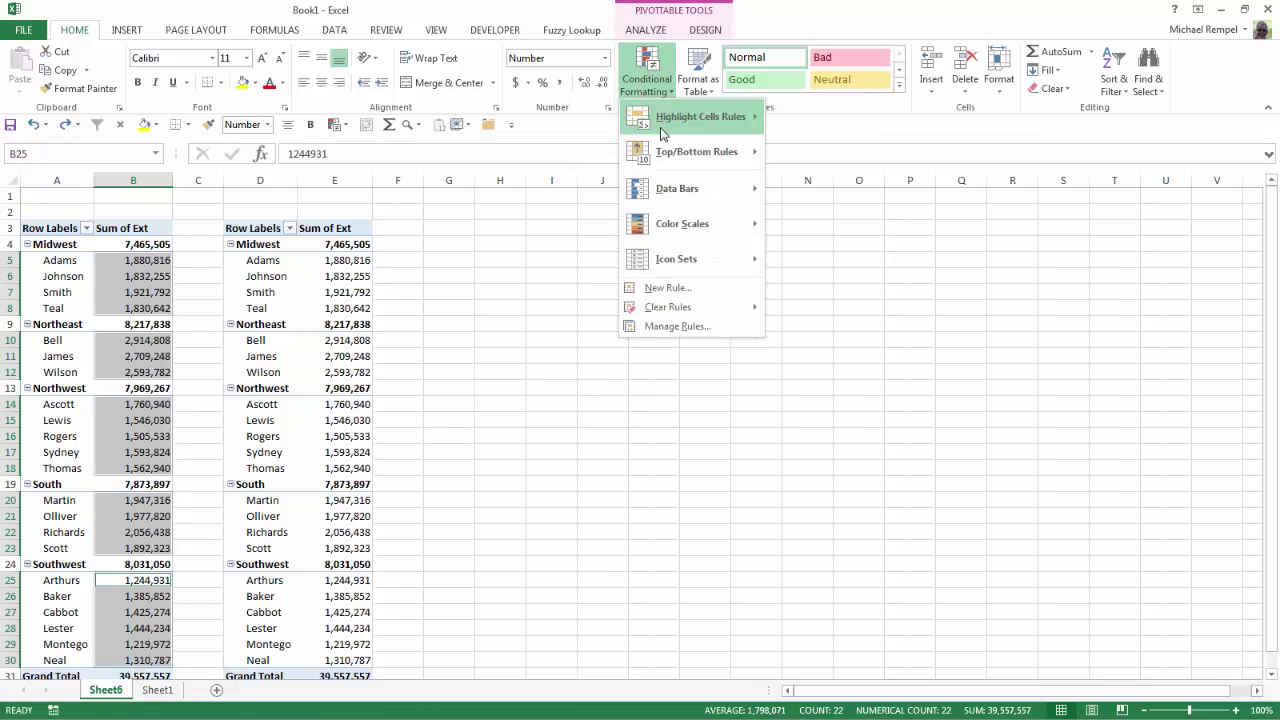
mouse_move(731, 190)
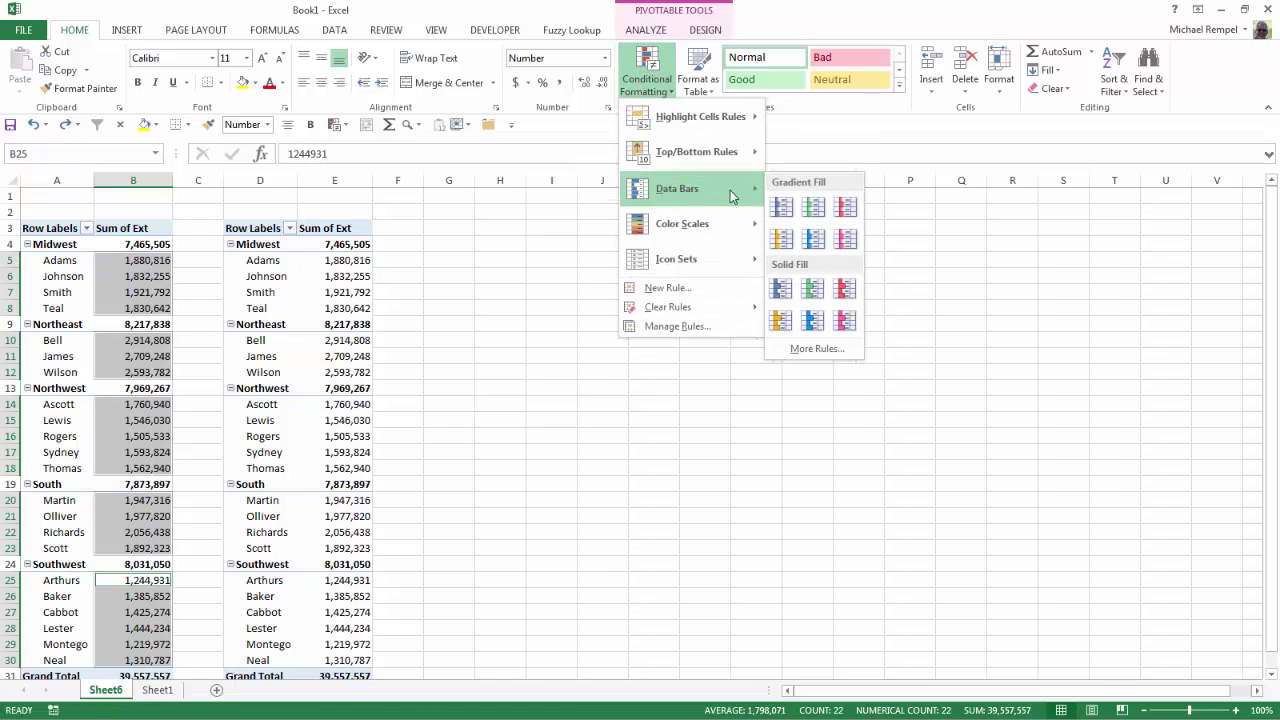
click(812, 294)
click(683, 326)
scroll(683, 326, down, 1)
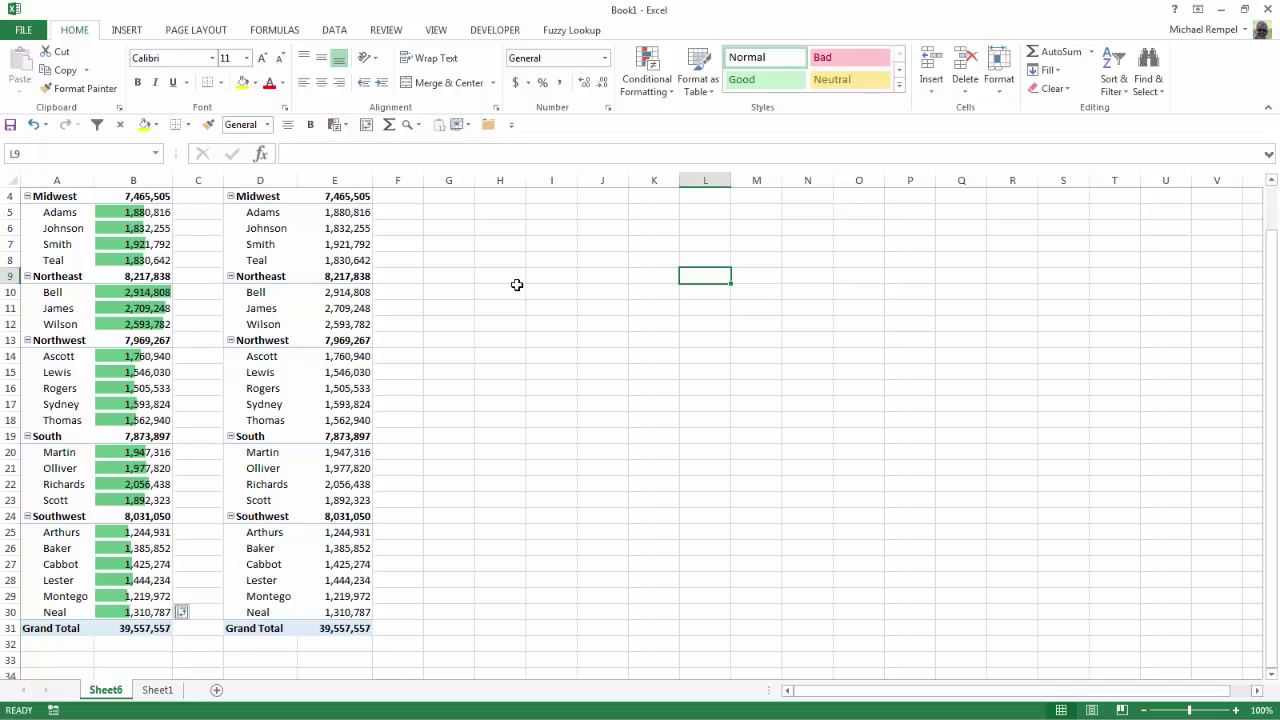
scroll(517, 285, up, 1)
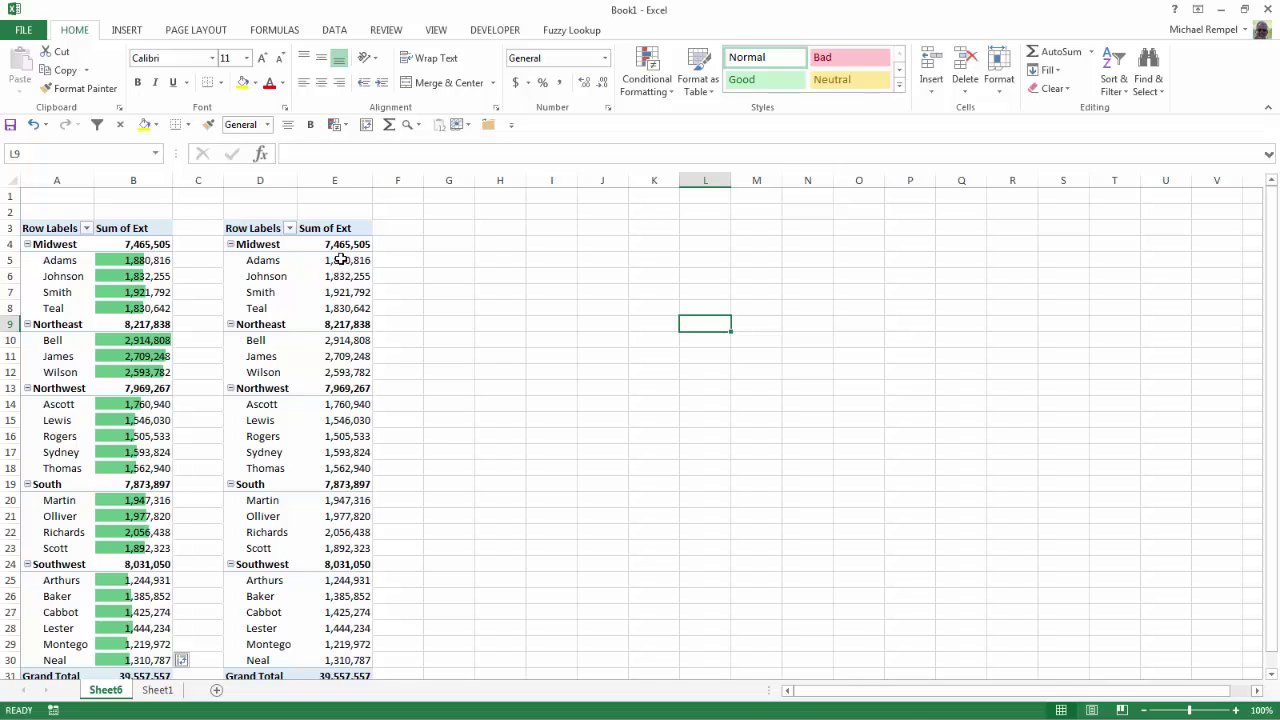
Step: Apply green solid-fill data bars to the second PivotTable's values in E5:E30
drag(340, 260, 352, 662)
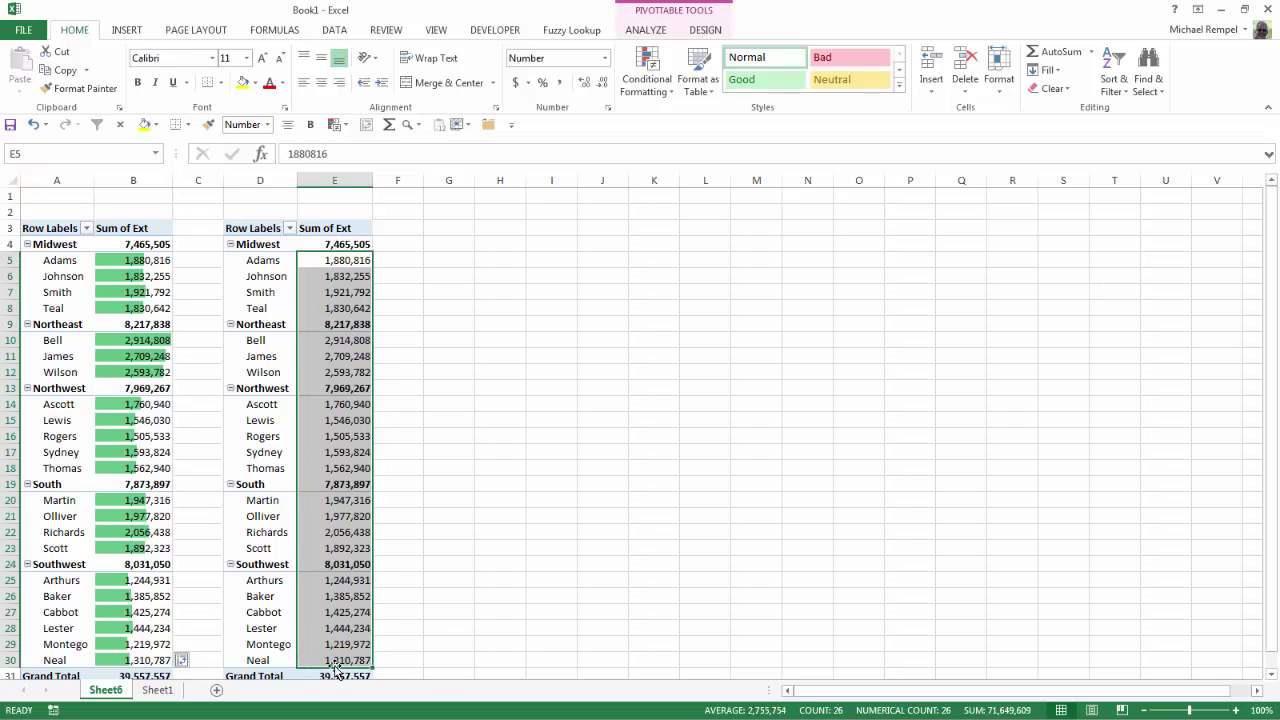
click(654, 92)
mouse_move(663, 189)
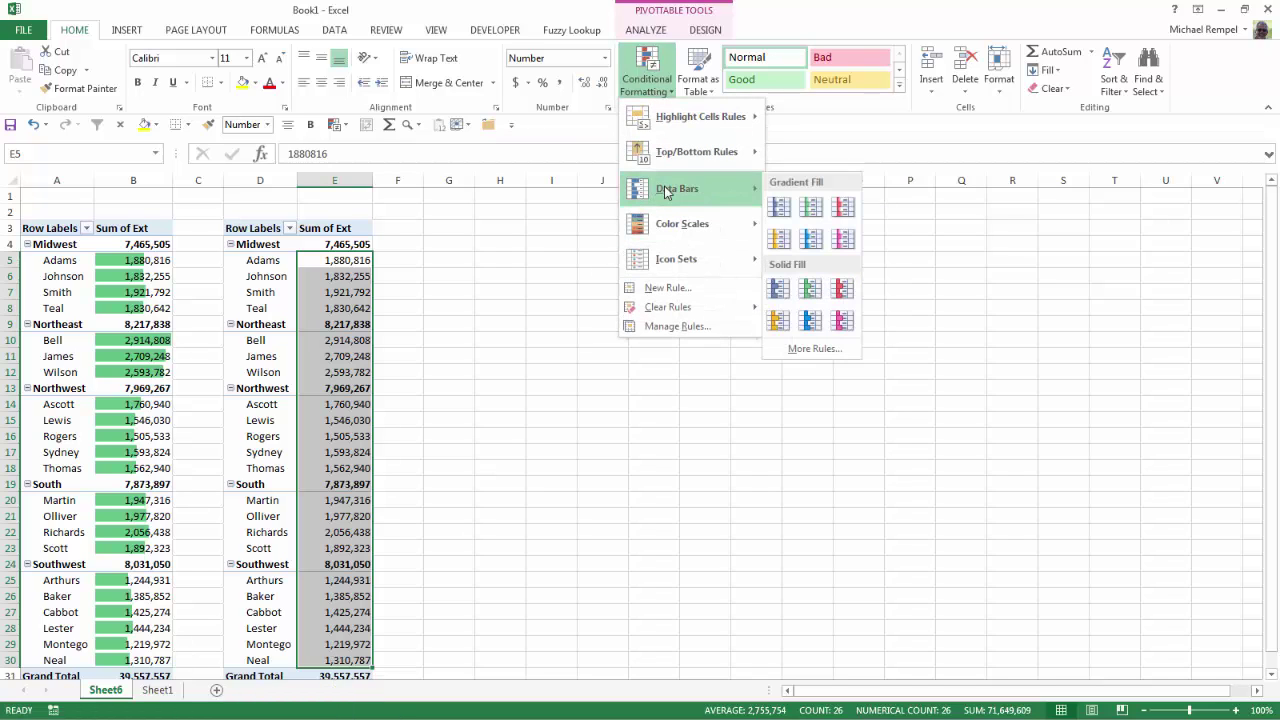
click(813, 298)
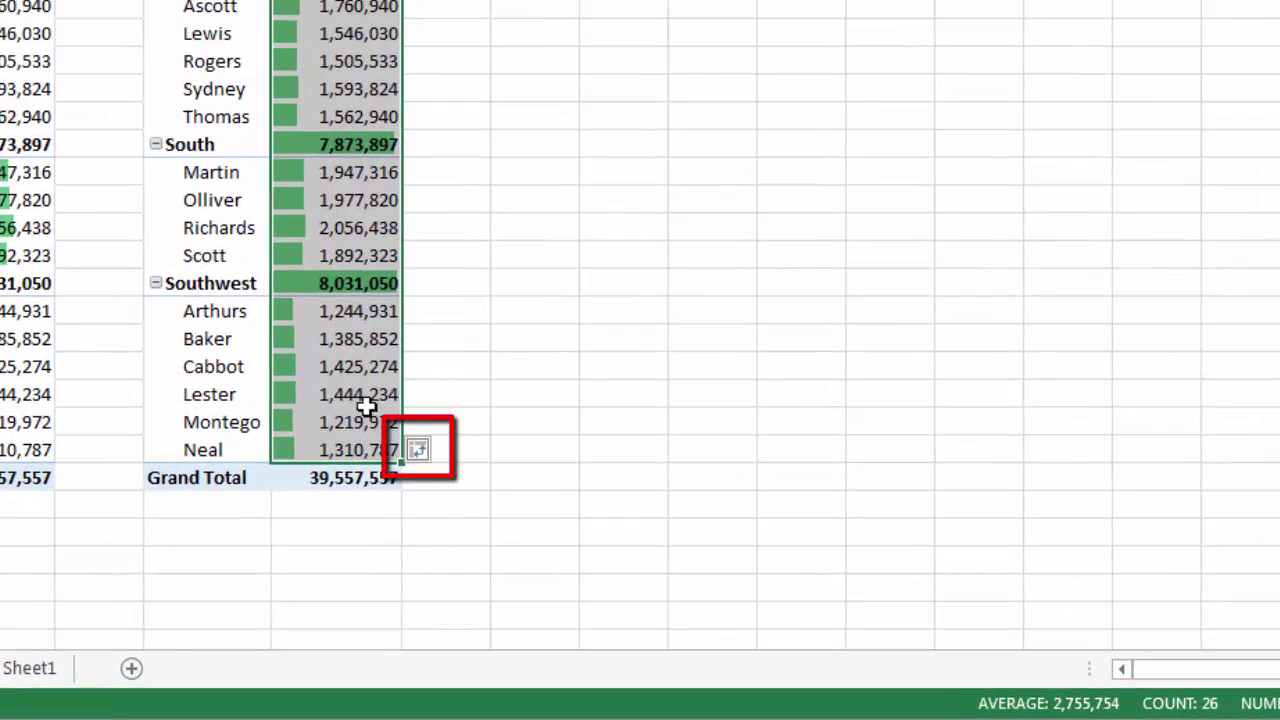
Step: Set the second PivotTable's data bar rule to apply to all cells showing "Sum of Ext" values for "SalesTeam", and deselect the range
click(441, 449)
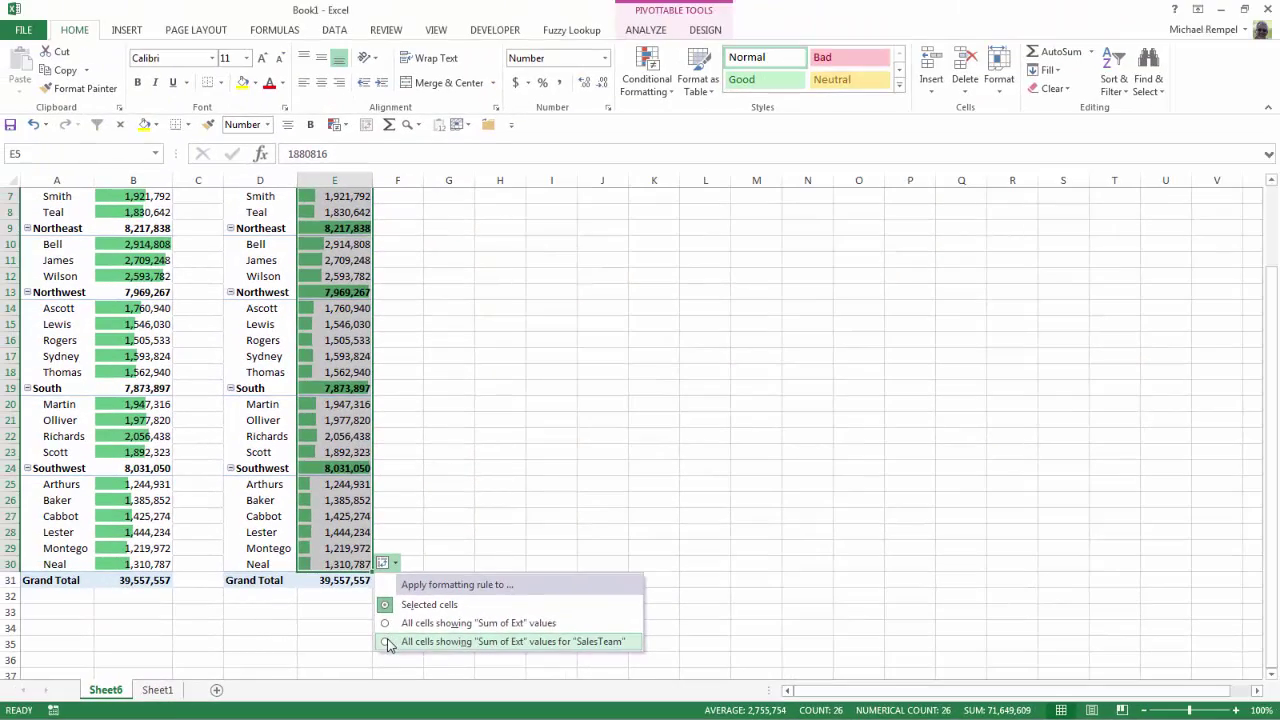
click(388, 644)
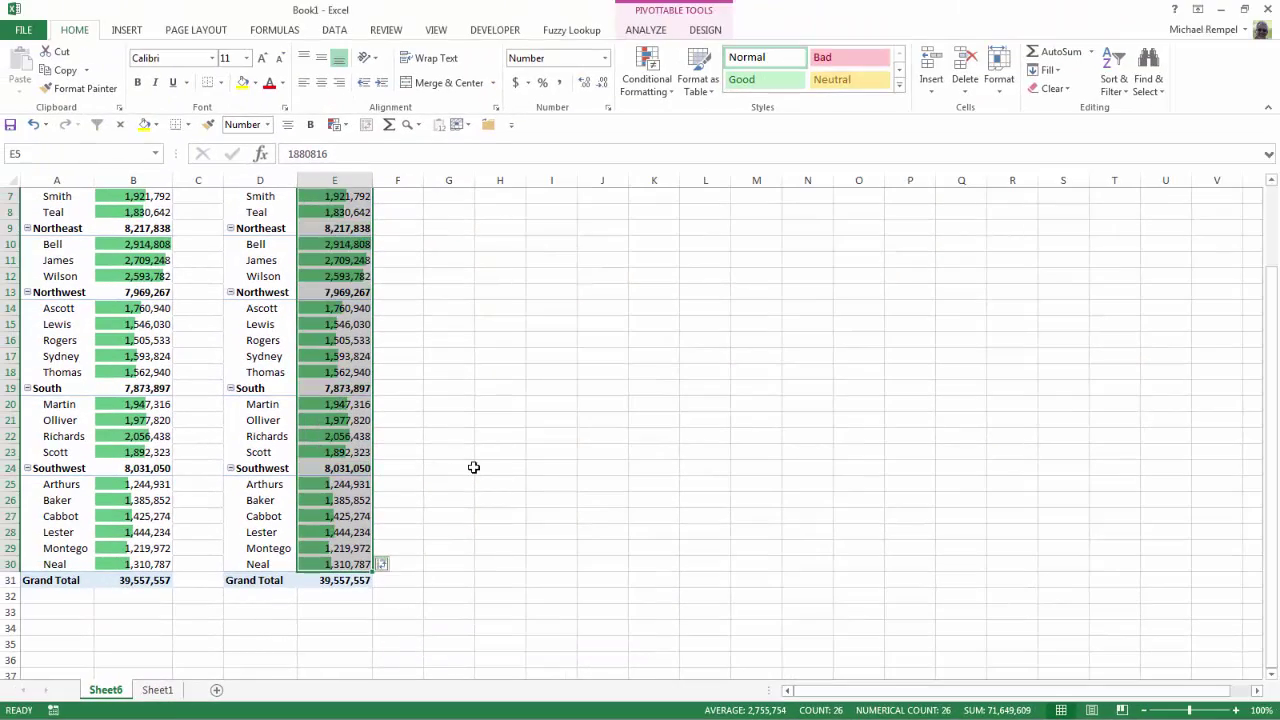
scroll(474, 466, up, 2)
click(474, 466)
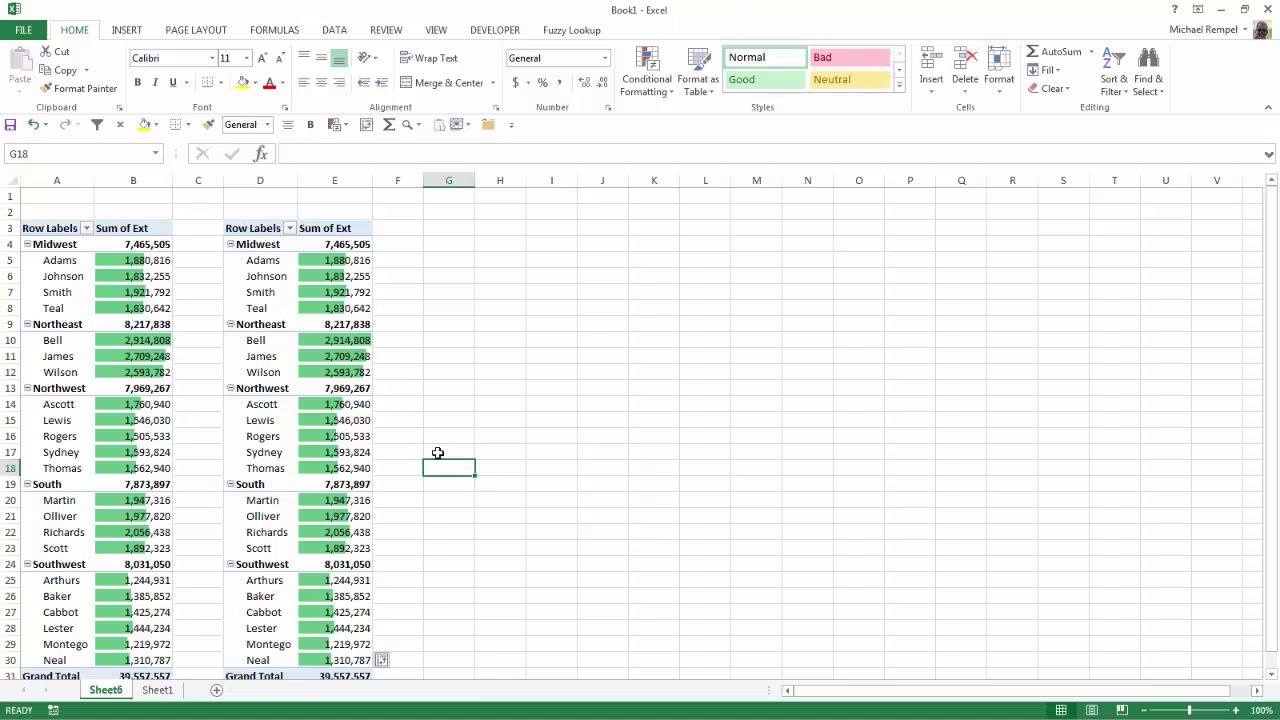